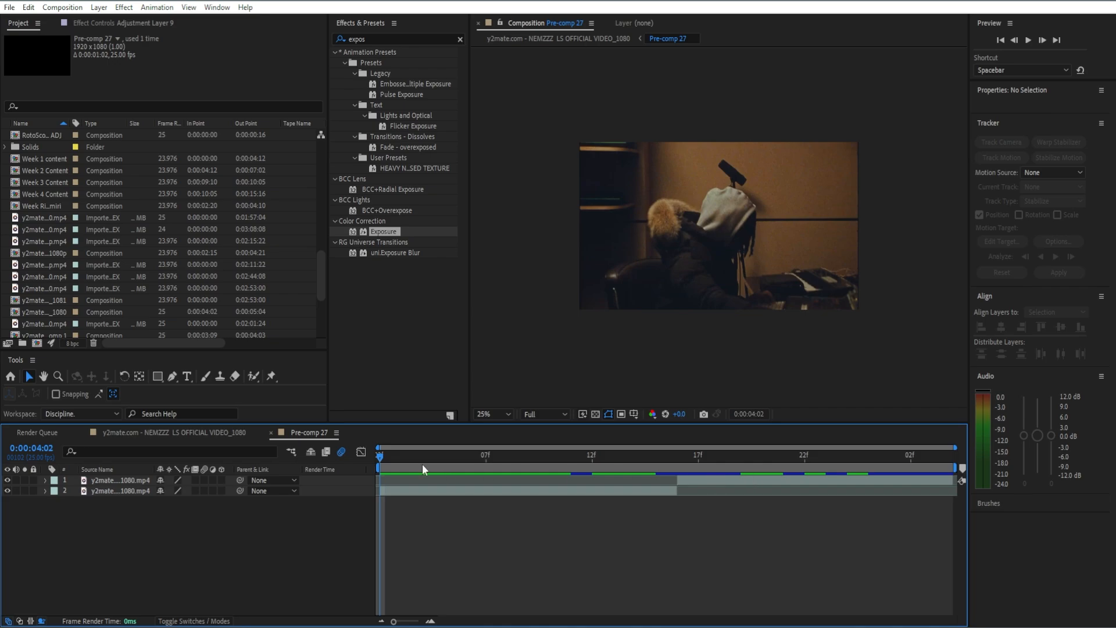
Add Adjustment Layer 38 above the two clips in Pre-comp 27 and park the playhead at 0:00:04:05.
{"action": "left_click_drag", "start_coordinate": [387, 452], "coordinate": [372, 529]}
{"action": "right_click", "coordinate": [314, 553]}
{"action": "mouse_move", "coordinate": [369, 400]}
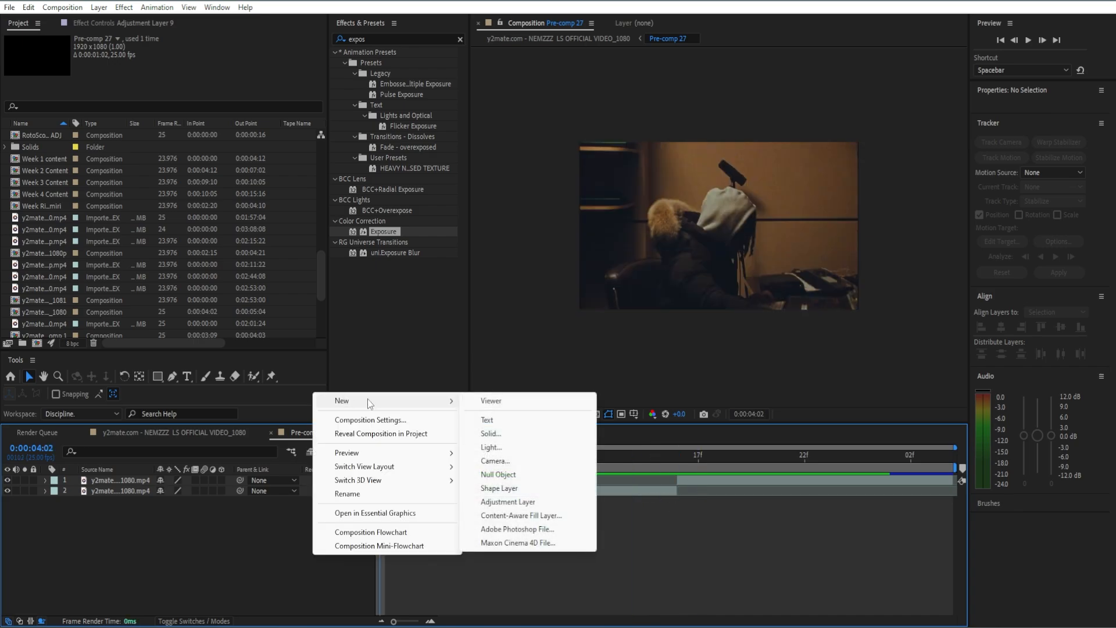
{"action": "left_click", "coordinate": [527, 501]}
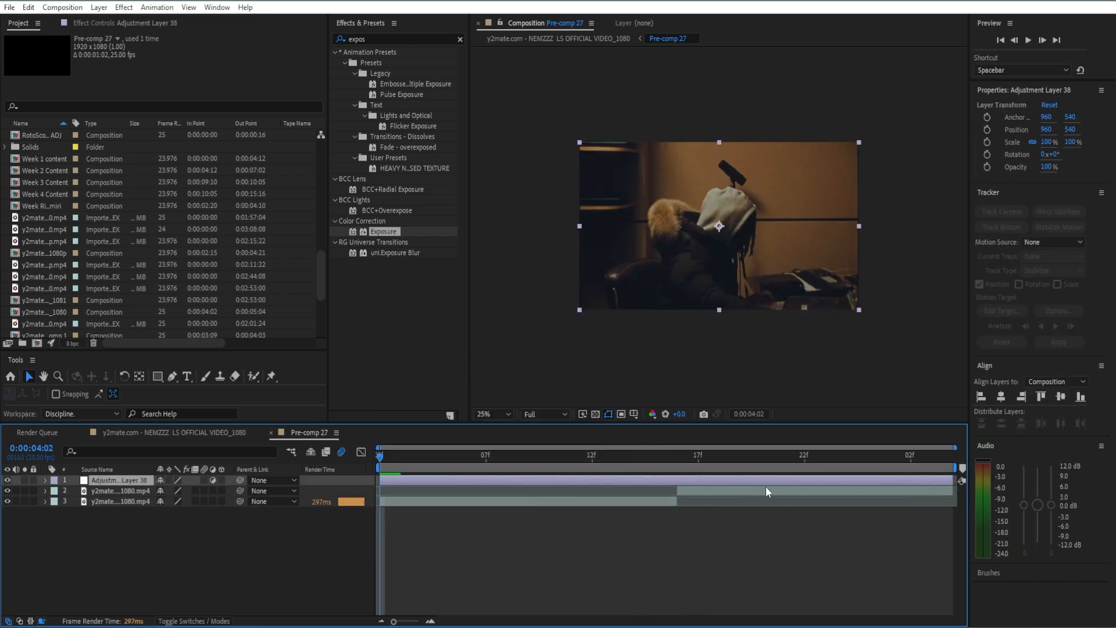
{"action": "left_click_drag", "start_coordinate": [387, 465], "coordinate": [443, 469]}
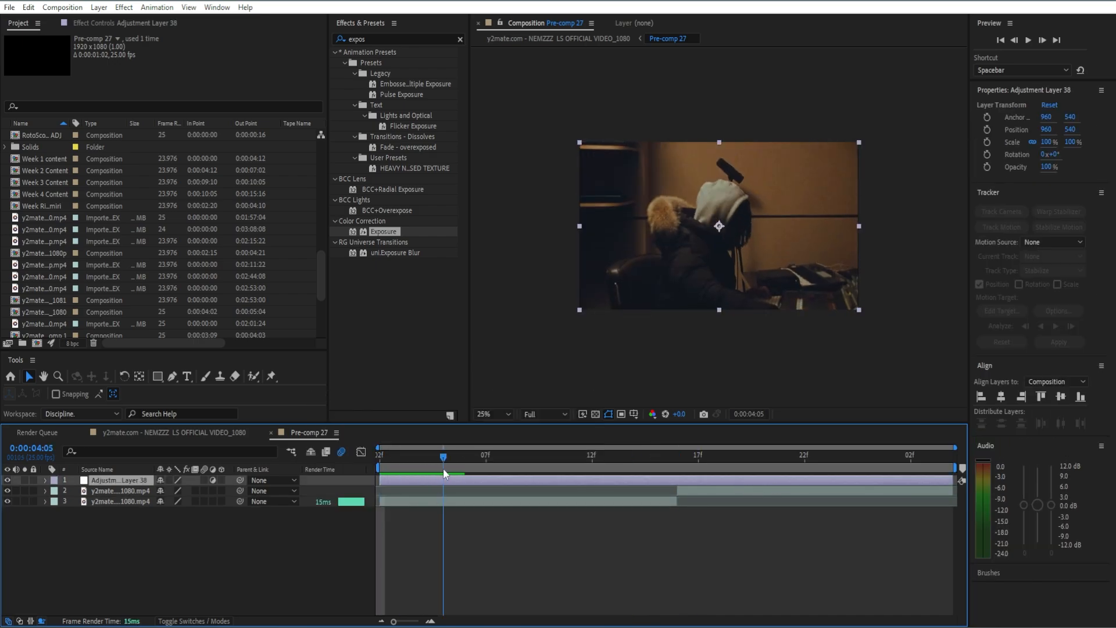
{"action": "left_click", "coordinate": [460, 40]}
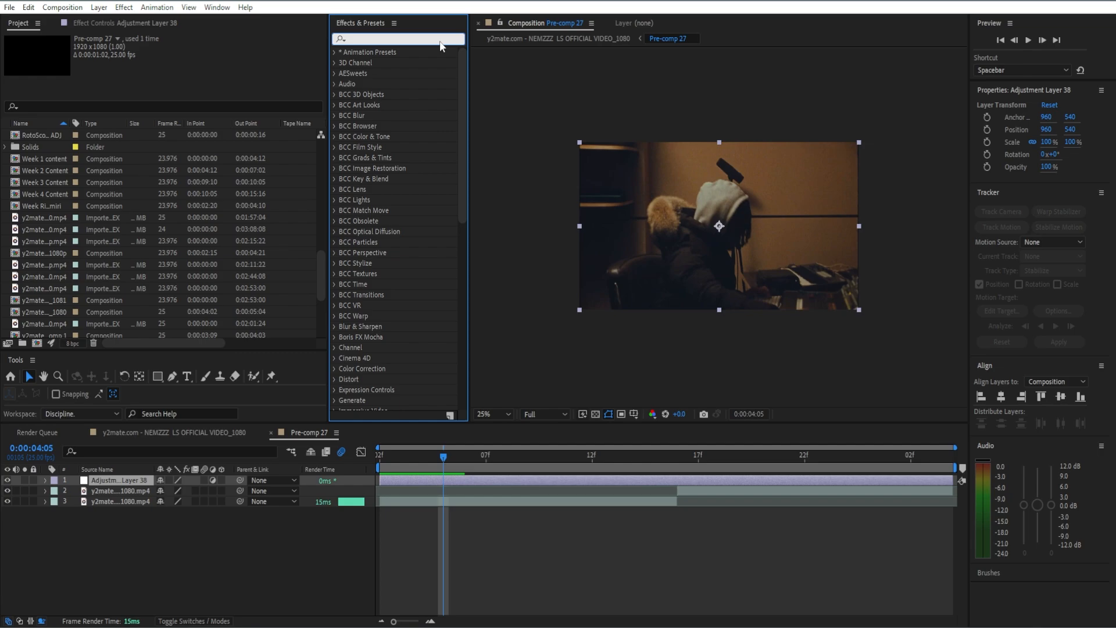
Apply Radial Blur to the adjustment layer with Zoom type, High antialiasing and Amount 0.
{"action": "type", "text": "radial b"}
{"action": "double_click", "coordinate": [376, 105]}
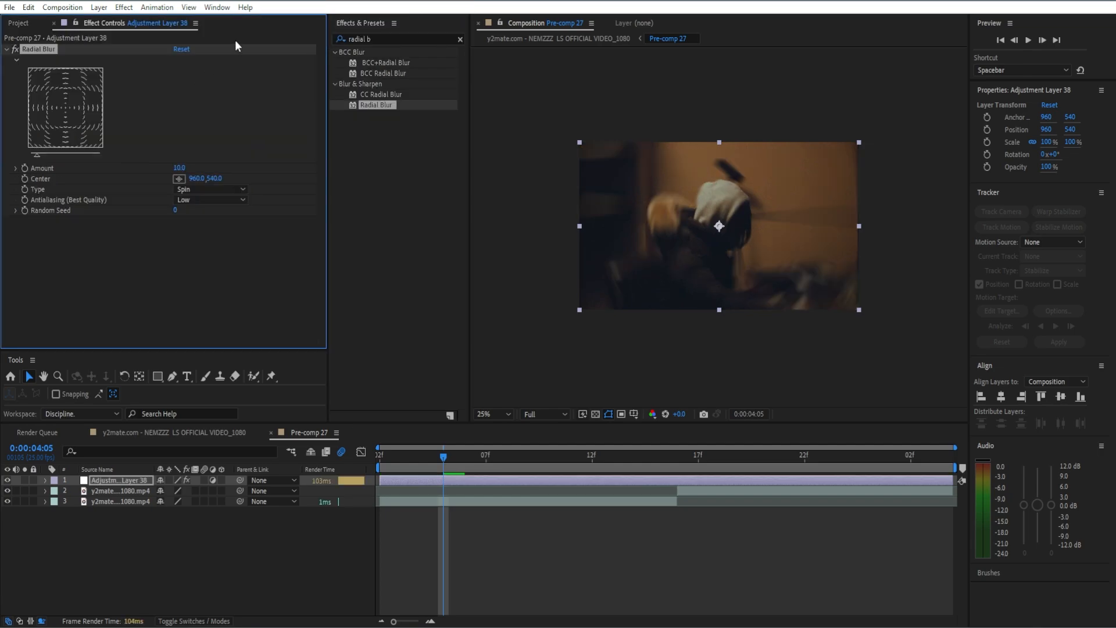
{"action": "left_click", "coordinate": [212, 190]}
{"action": "left_click", "coordinate": [202, 226]}
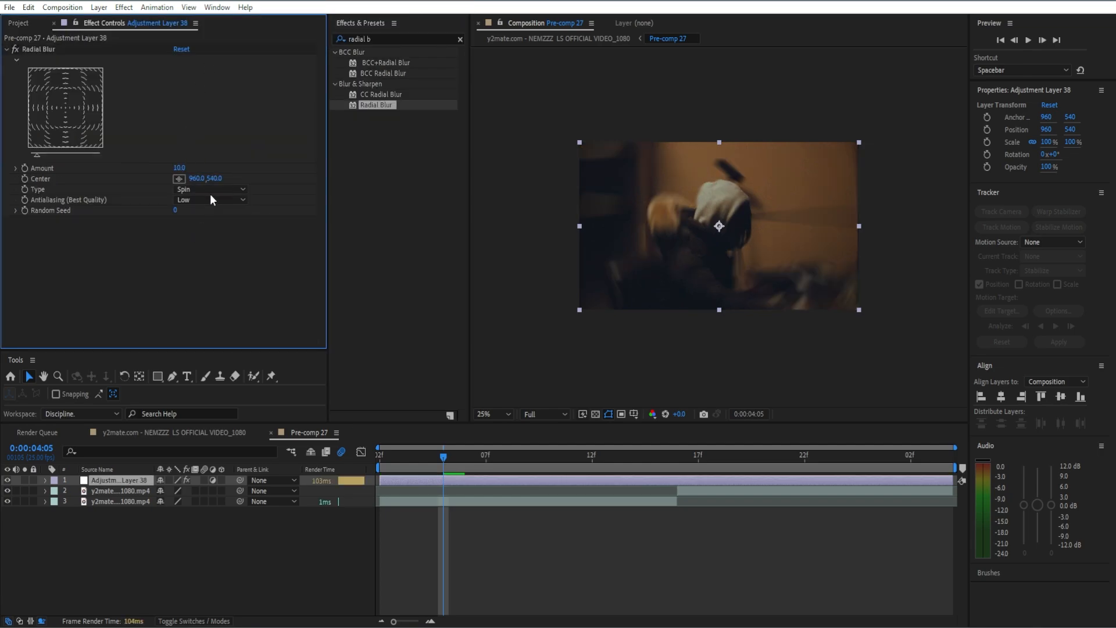
{"action": "left_click", "coordinate": [211, 191]}
{"action": "left_click", "coordinate": [204, 216]}
{"action": "left_click", "coordinate": [218, 200]}
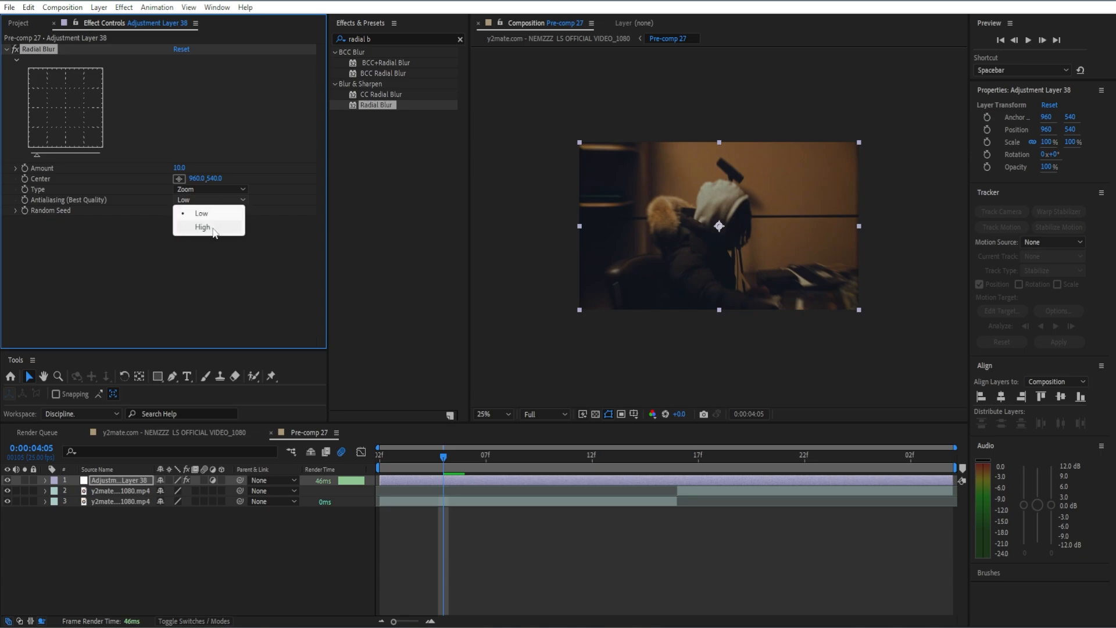
{"action": "left_click", "coordinate": [214, 230]}
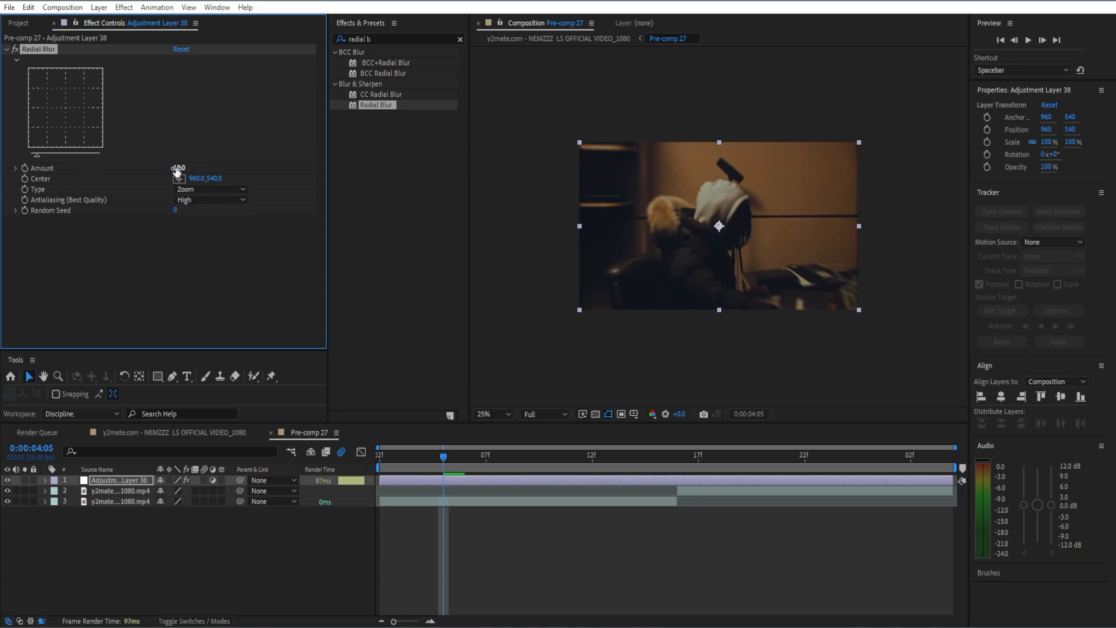
{"action": "left_click_drag", "start_coordinate": [176, 169], "coordinate": [17, 182]}
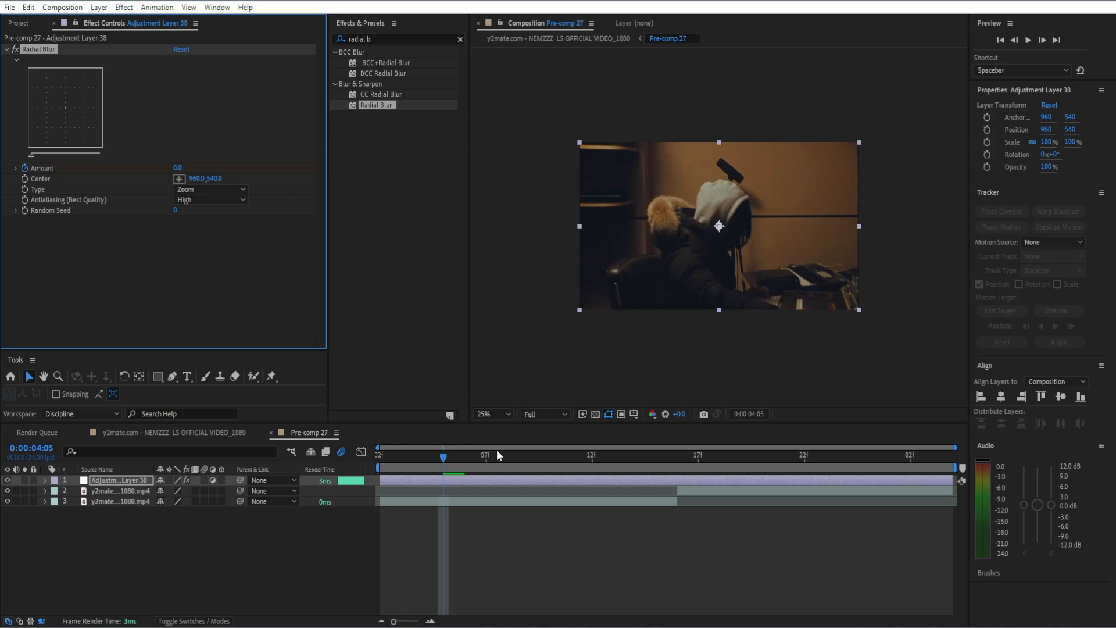
Keyframe the Radial Blur Amount at 45 at 0:00:04:16.
{"action": "key", "text": "u"}
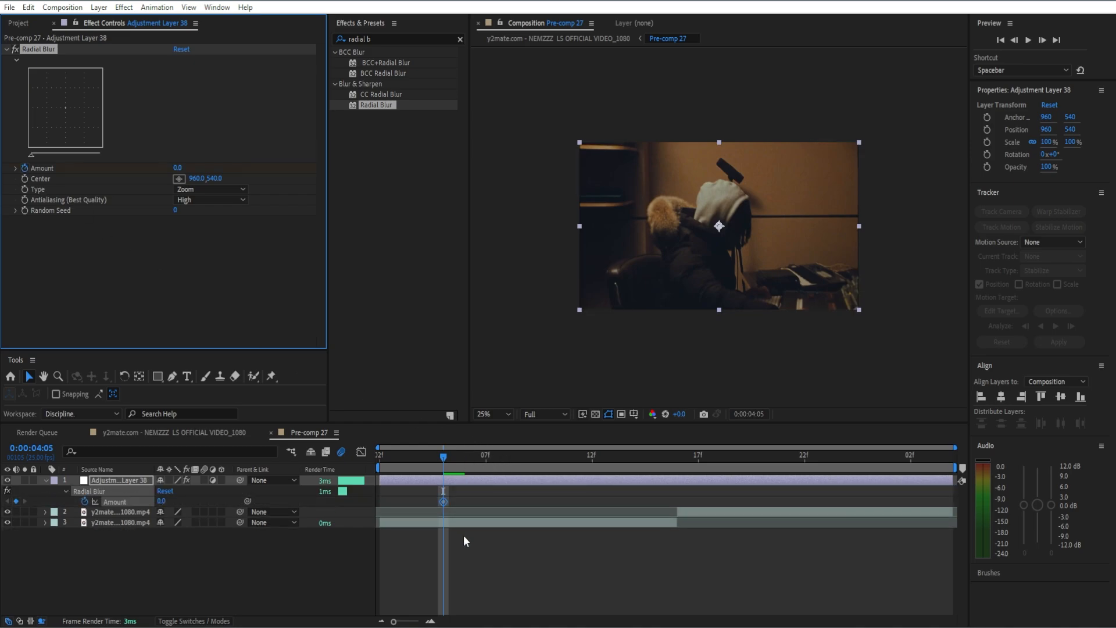
{"action": "left_click", "coordinate": [445, 455]}
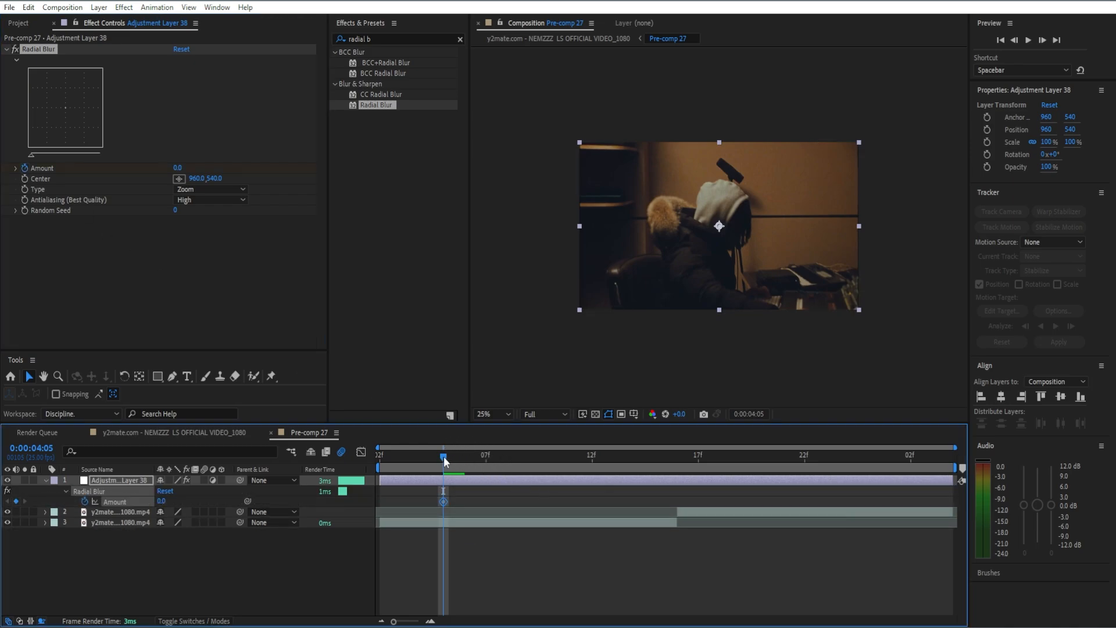
{"action": "left_click_drag", "start_coordinate": [444, 461], "coordinate": [673, 483]}
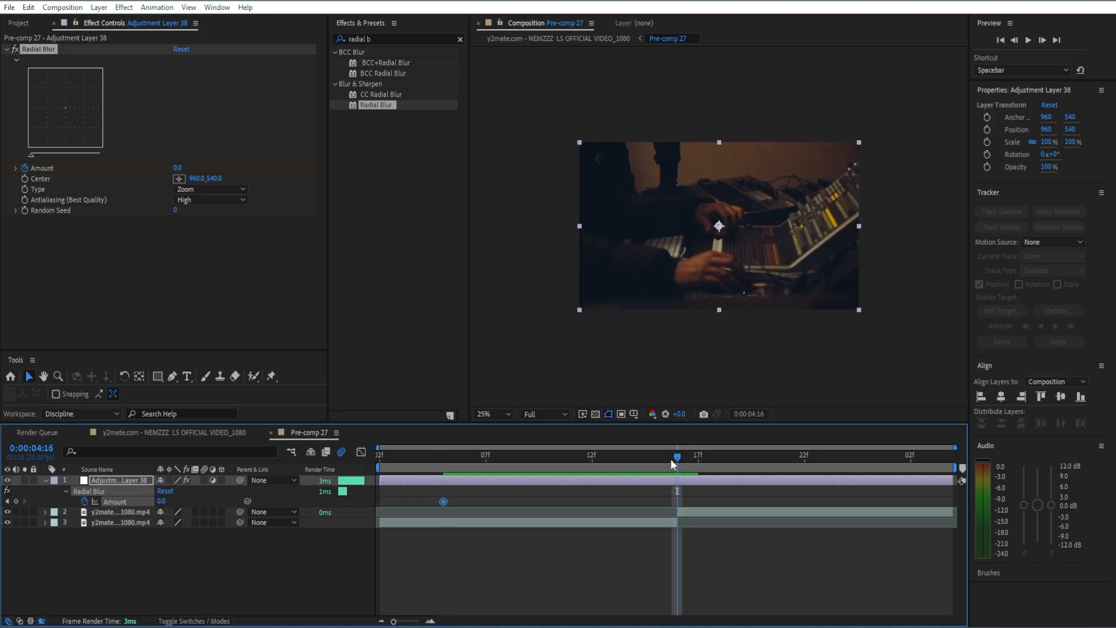
{"action": "left_click", "coordinate": [181, 168]}
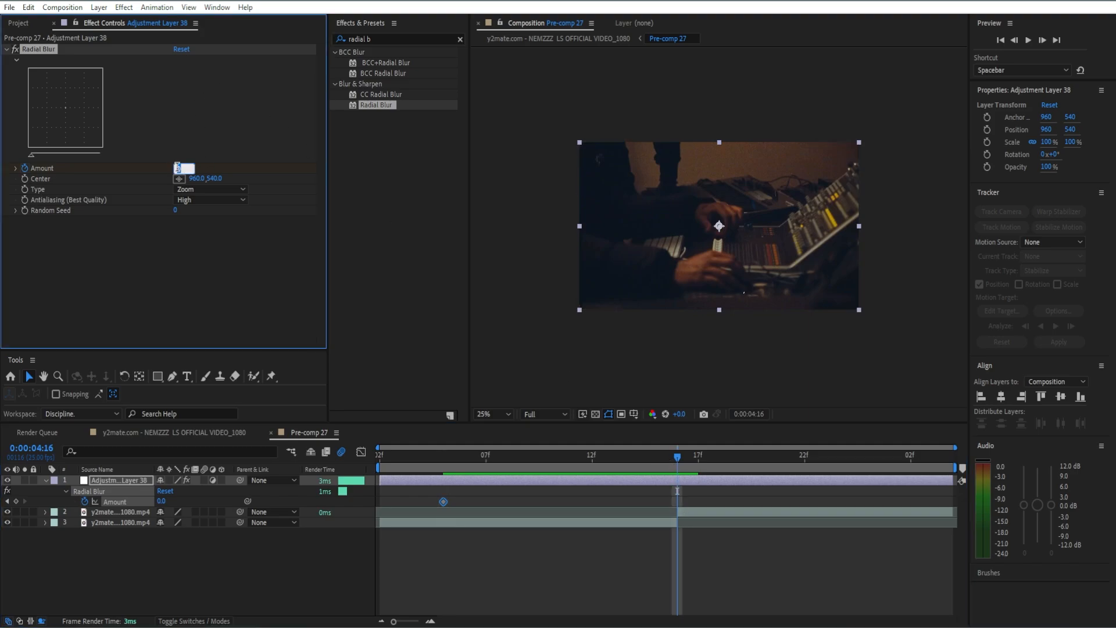
{"action": "type", "text": "45"}
{"action": "key", "text": "Return"}
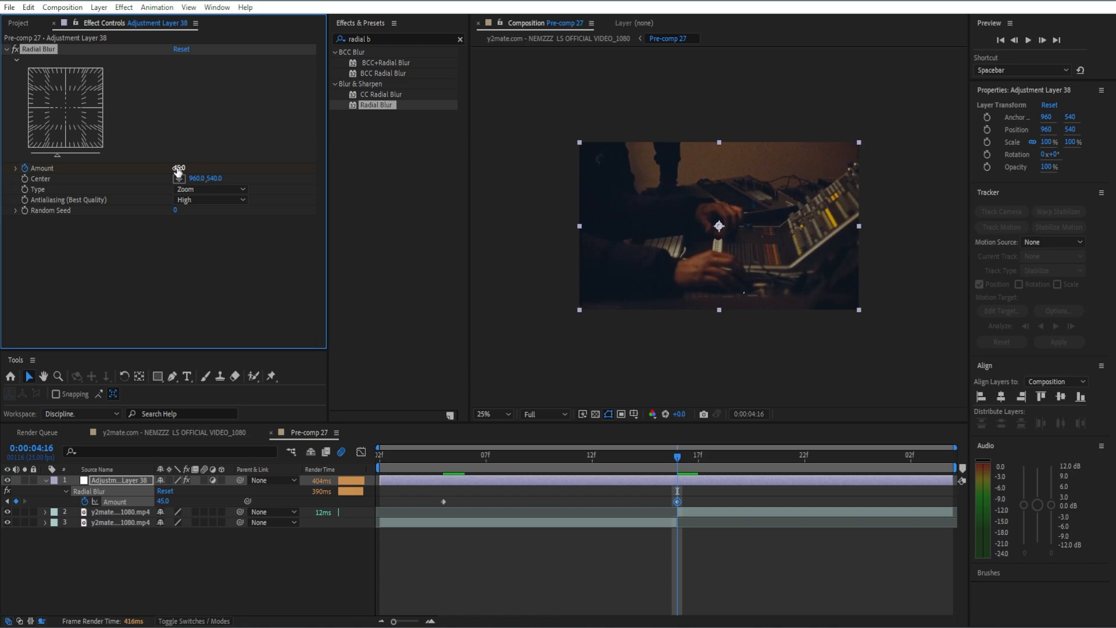
Bring Amount back to 0 at 0:00:05:01 and select all the Amount keyframes.
{"action": "left_click", "coordinate": [644, 533]}
{"action": "key", "text": "space"}
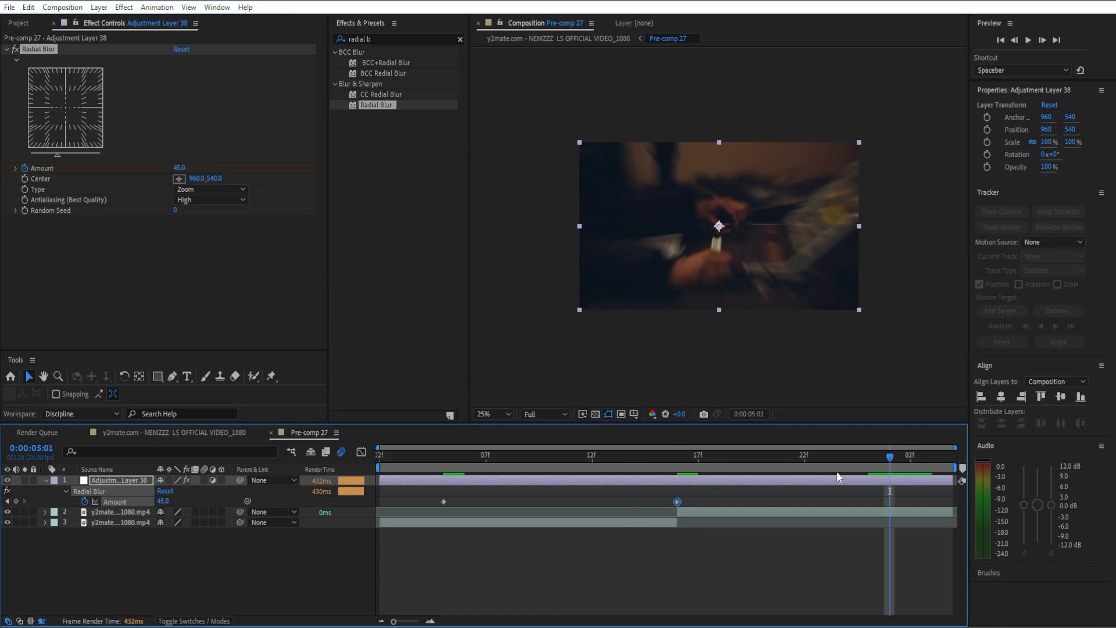
{"action": "mouse_move", "coordinate": [890, 457]}
{"action": "left_mouse_down"}
{"action": "mouse_move", "coordinate": [871, 462]}
{"action": "mouse_move", "coordinate": [890, 463]}
{"action": "left_mouse_up"}
{"action": "left_click", "coordinate": [180, 168]}
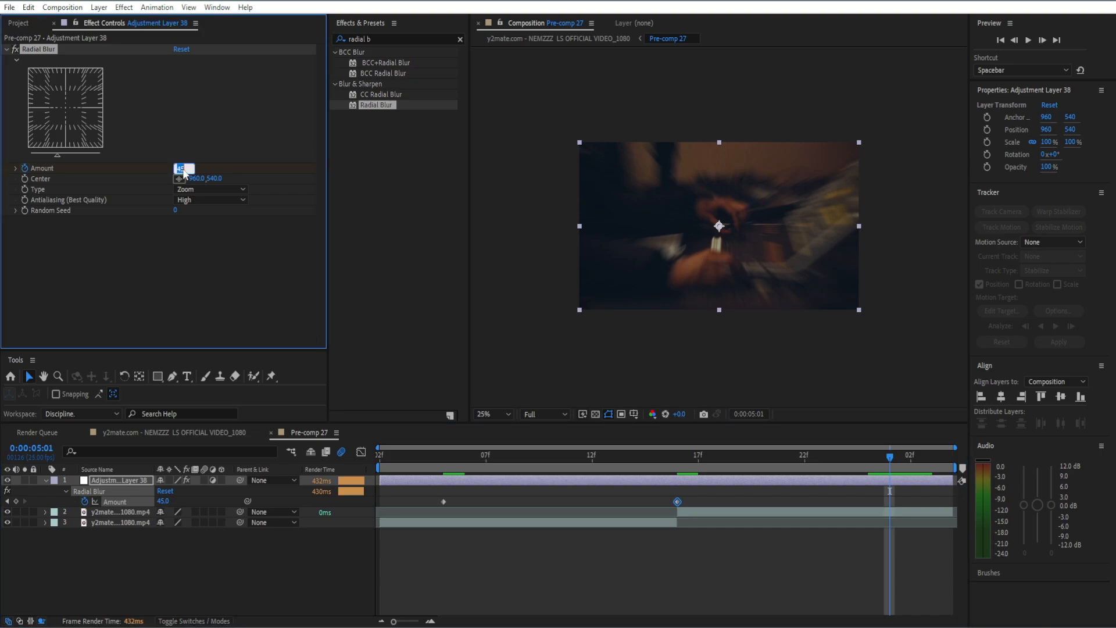
{"action": "type", "text": "0"}
{"action": "key", "text": "Return"}
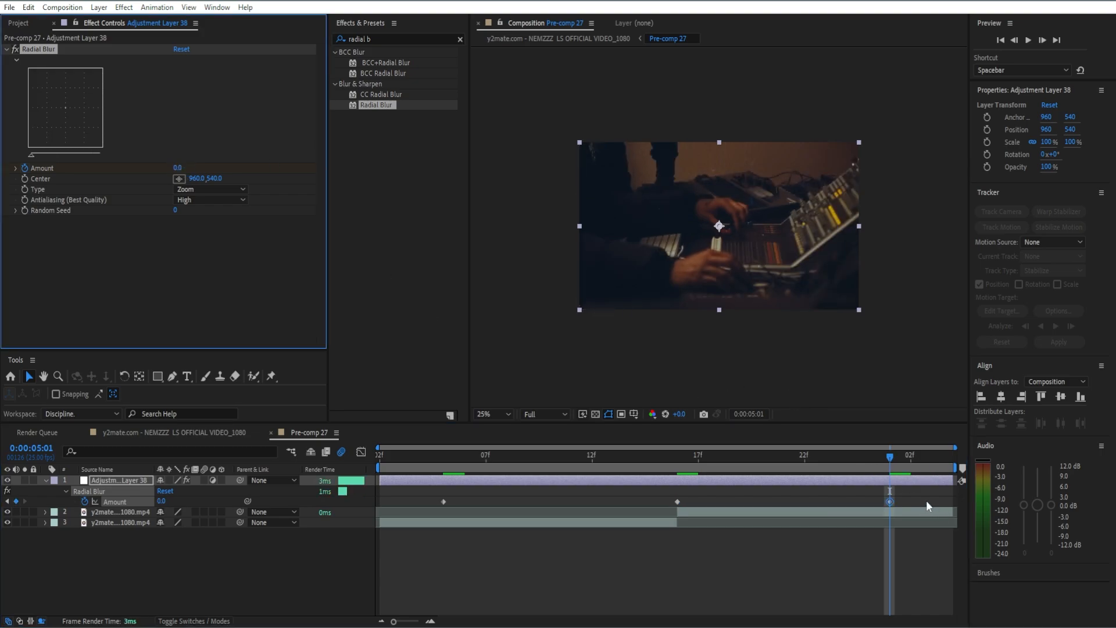
{"action": "left_click_drag", "start_coordinate": [926, 501], "coordinate": [430, 503]}
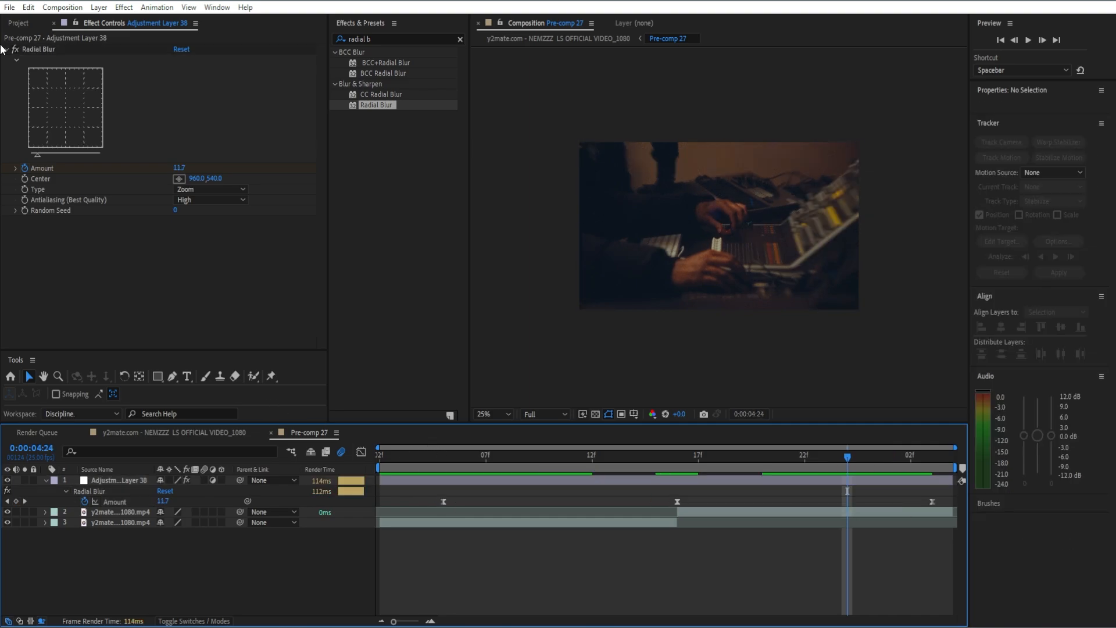
Ease the Amount keyframes, then add Colorama to the adjustment layer below Radial Blur.
{"action": "left_click", "coordinate": [5, 51]}
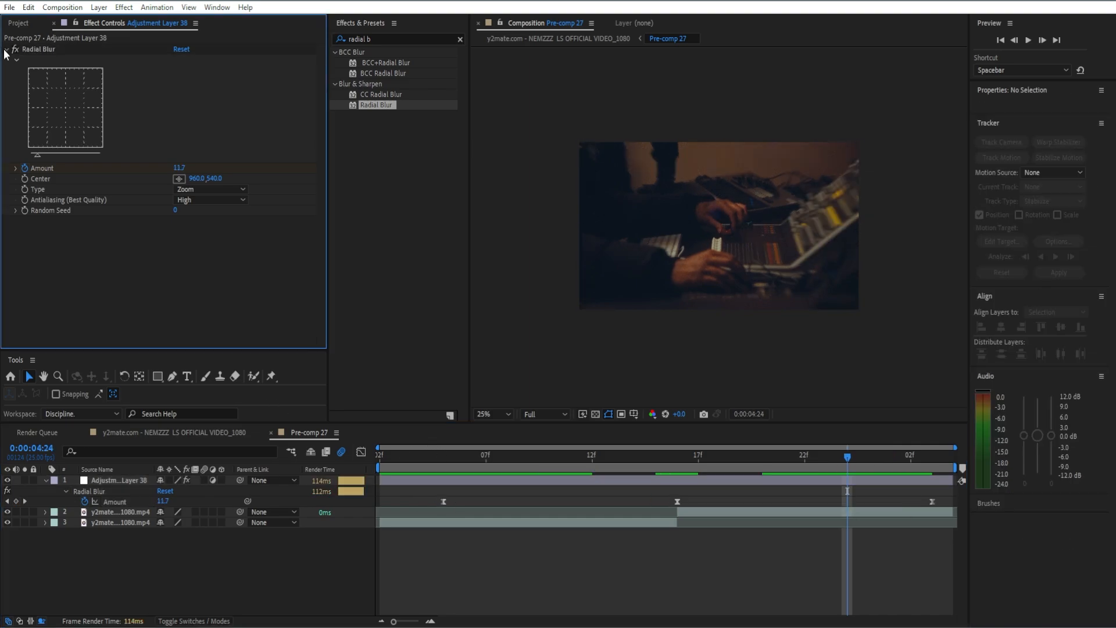
{"action": "left_click", "coordinate": [6, 50]}
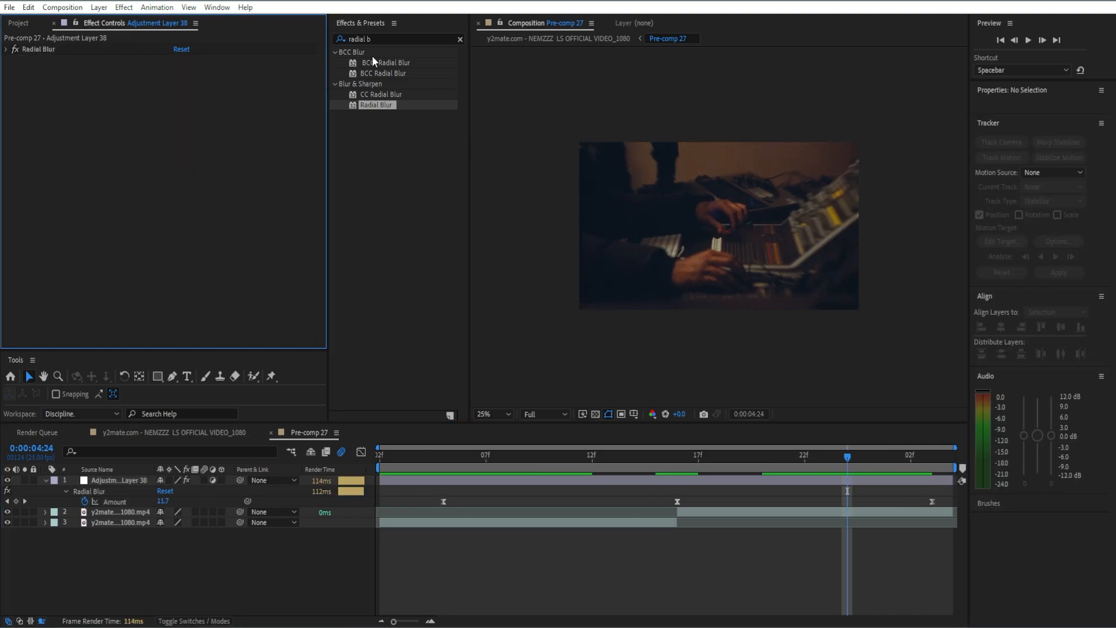
{"action": "left_click", "coordinate": [460, 37]}
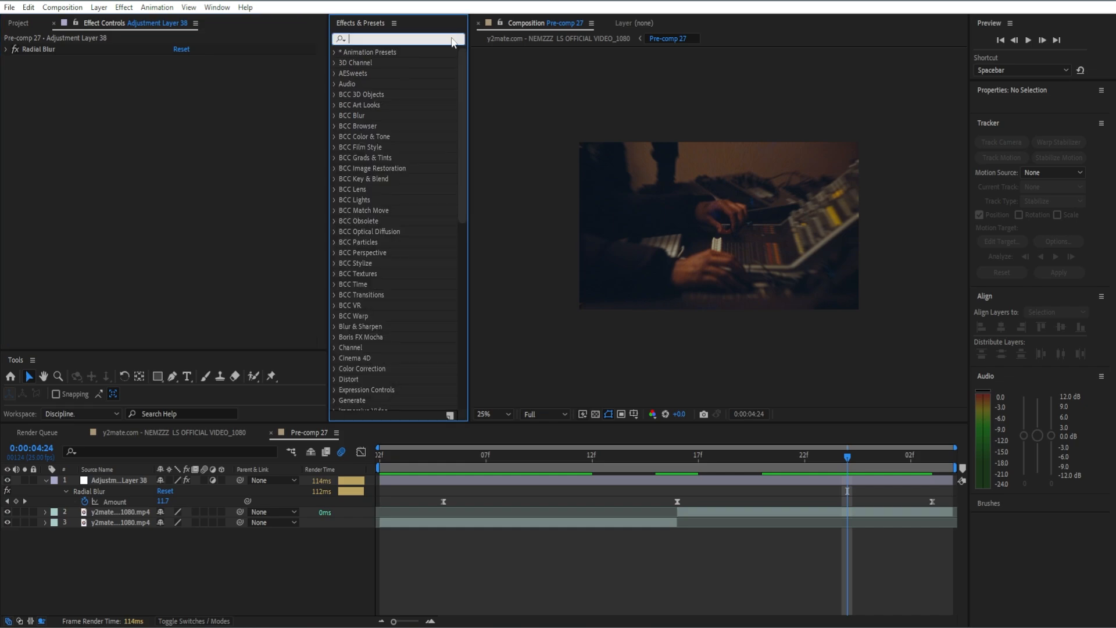
{"action": "type", "text": "c"}
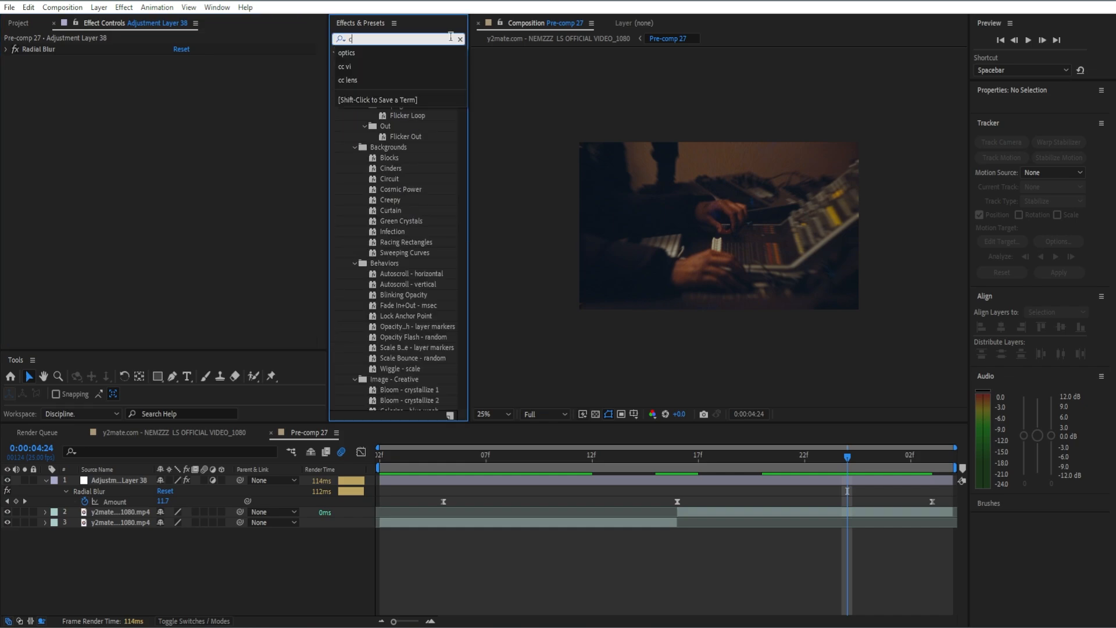
{"action": "type", "text": "olorama"}
{"action": "left_click", "coordinate": [382, 64]}
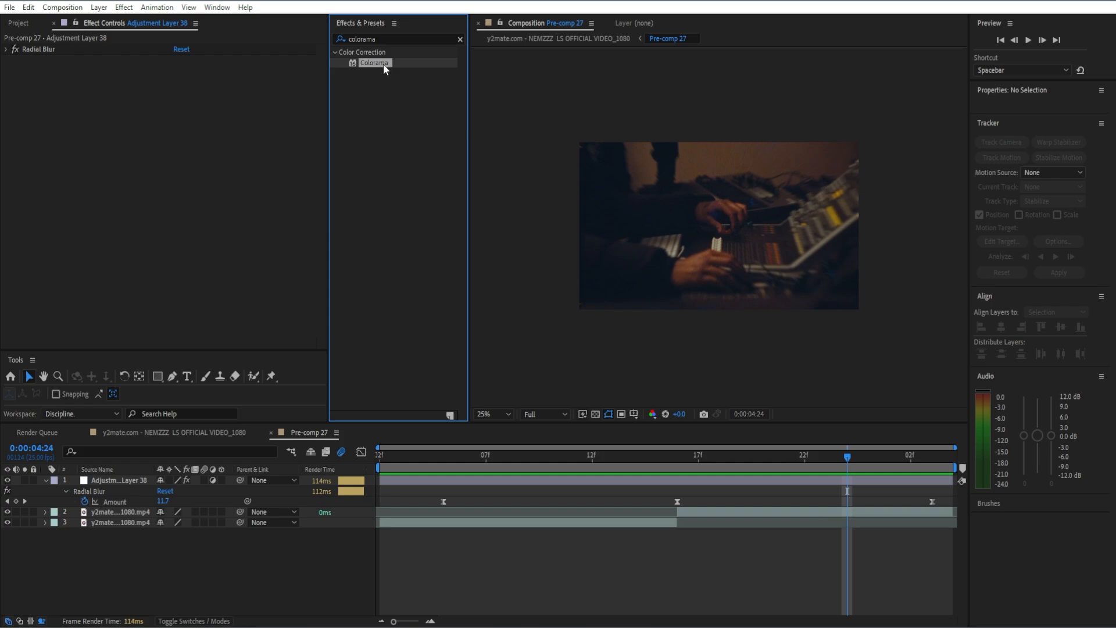
{"action": "left_click_drag", "start_coordinate": [383, 64], "coordinate": [176, 164]}
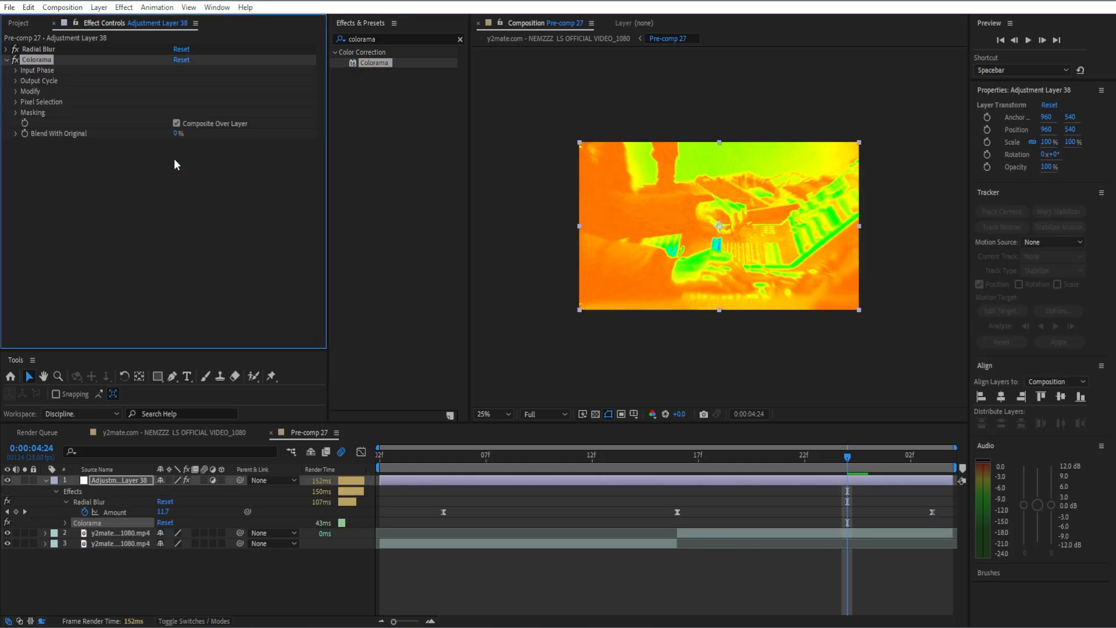
Set Colorama's Output Cycle preset palette to Hue Cycle.
{"action": "left_click", "coordinate": [15, 81]}
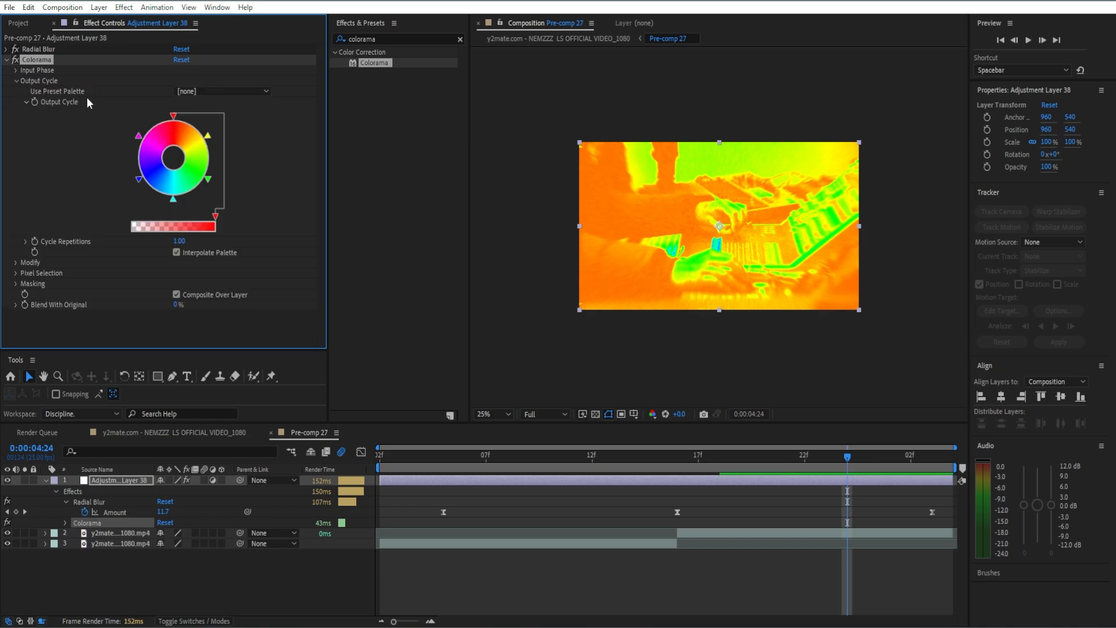
{"action": "left_click", "coordinate": [233, 93]}
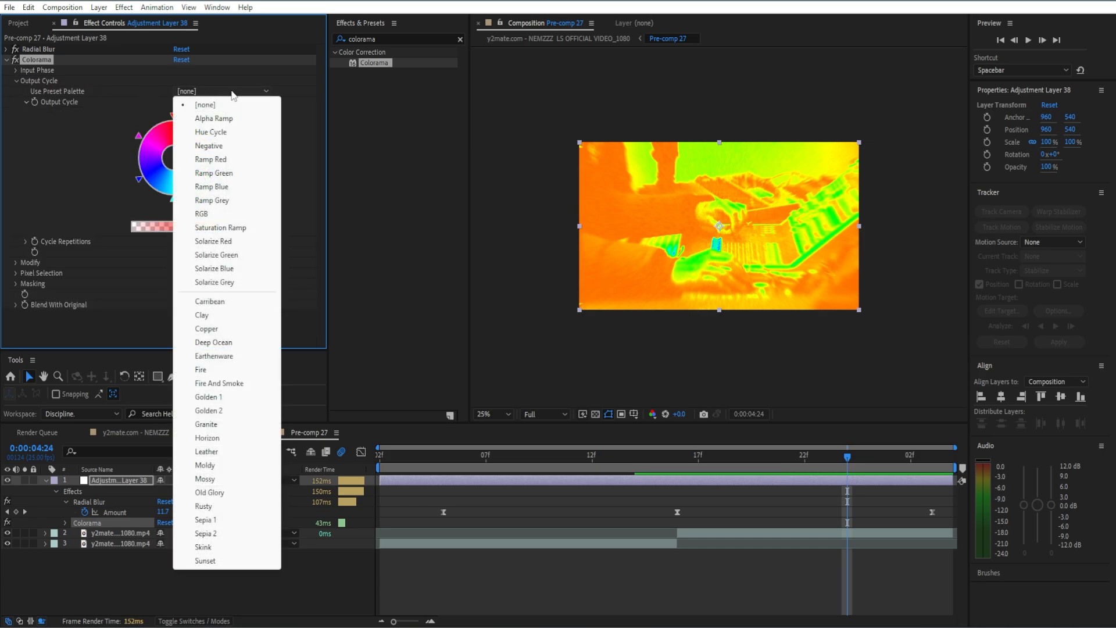
{"action": "left_click", "coordinate": [206, 133]}
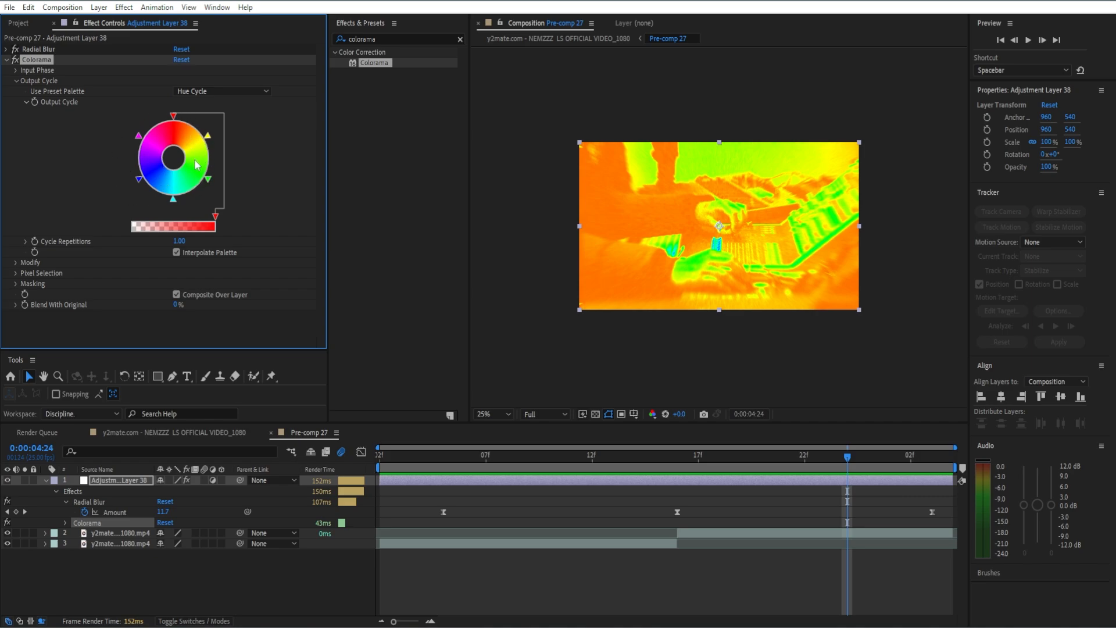
Set Colorama's Modify option to Hue and return to the earlier Amount keyframe.
{"action": "left_click", "coordinate": [16, 262]}
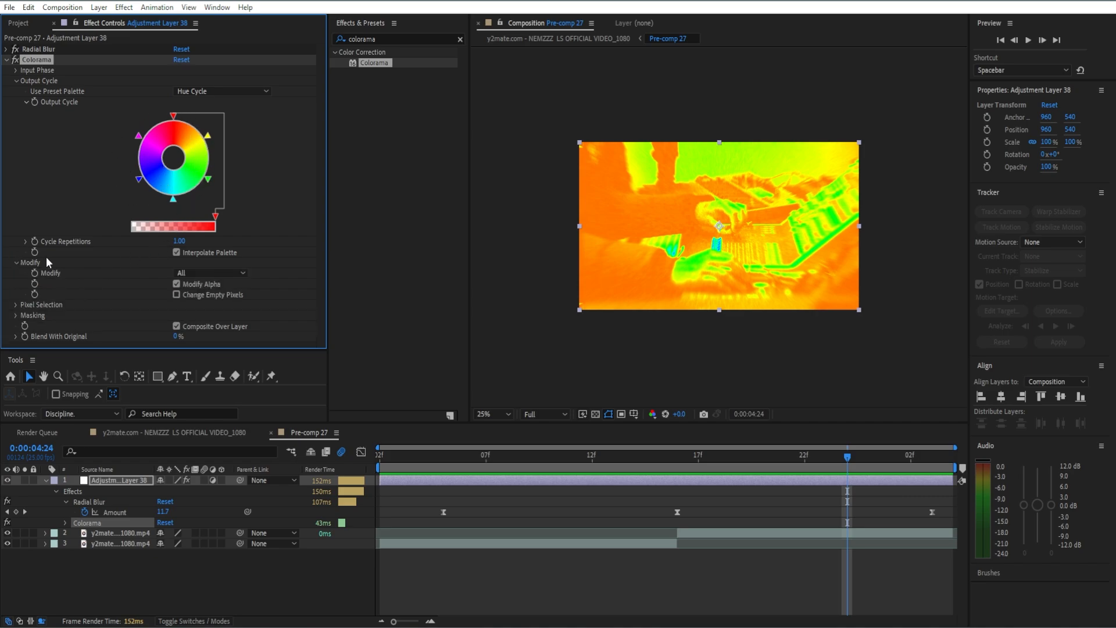
{"action": "left_click", "coordinate": [192, 272]}
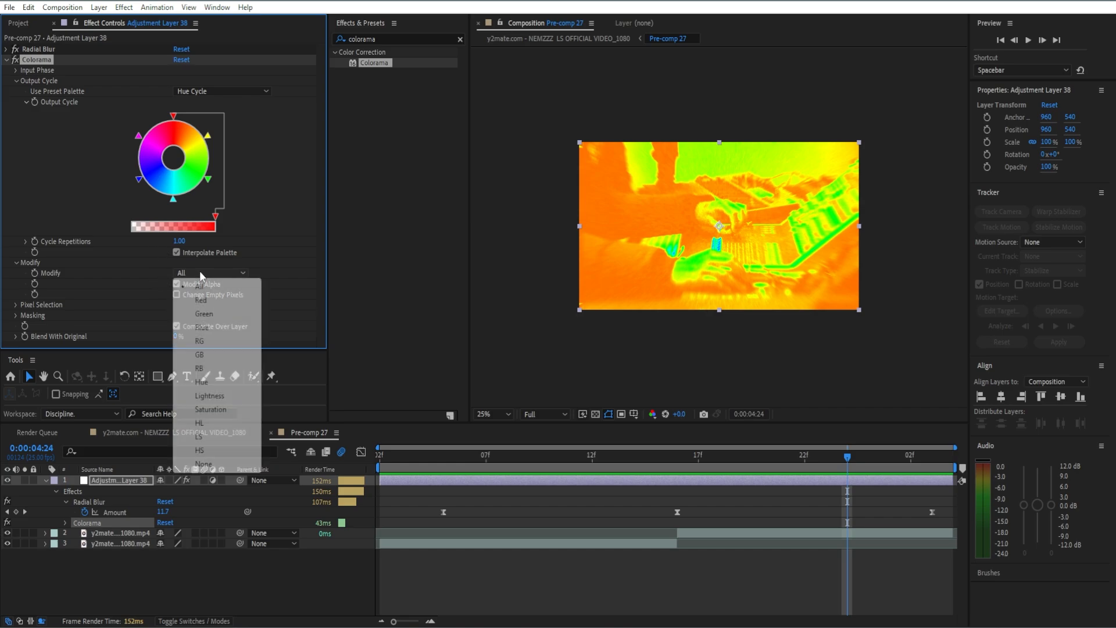
{"action": "left_click", "coordinate": [208, 380]}
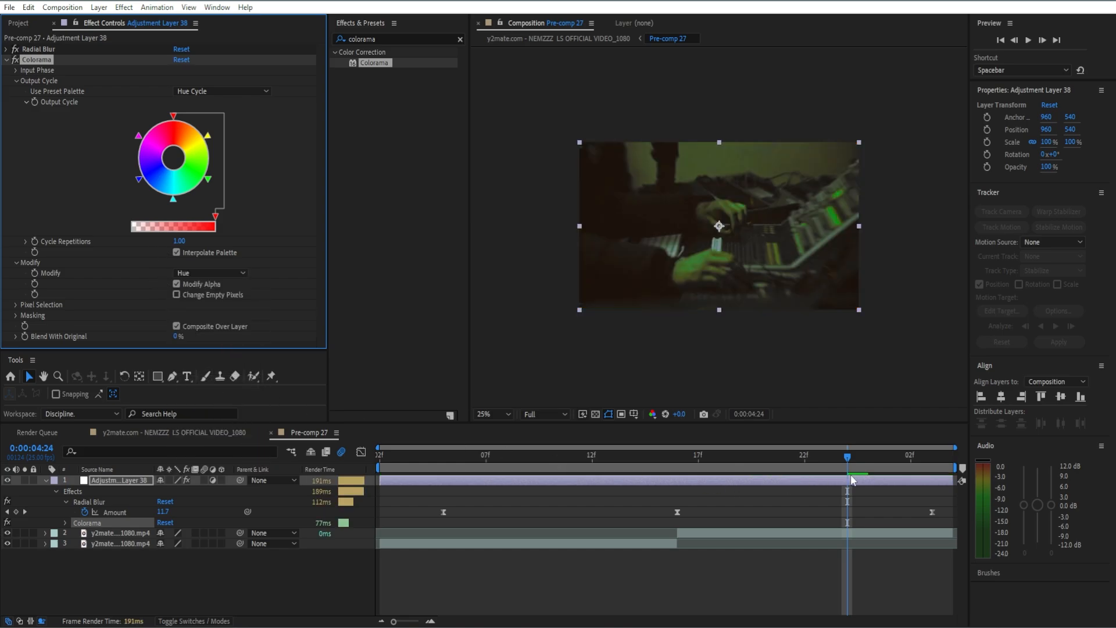
{"action": "left_click_drag", "start_coordinate": [858, 465], "coordinate": [605, 453]}
{"action": "key", "text": "j"}
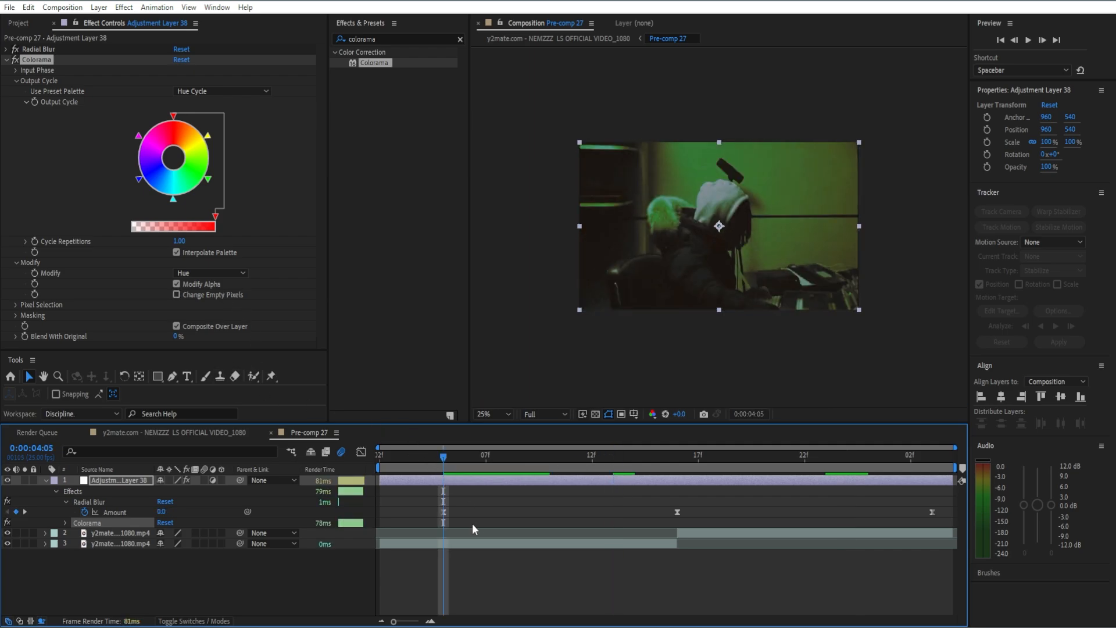
Start a Phase Shift keyframe at 0° at 0:00:04:05 in Colorama's Input Phase.
{"action": "left_click", "coordinate": [15, 71]}
{"action": "right_click", "coordinate": [41, 109]}
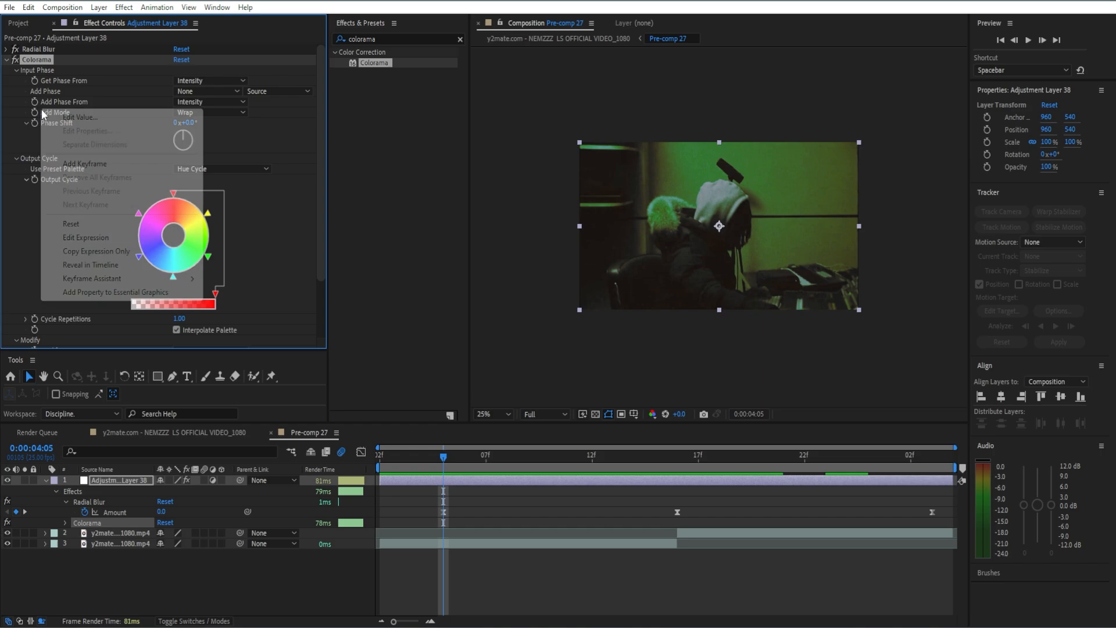
{"action": "left_click", "coordinate": [19, 83]}
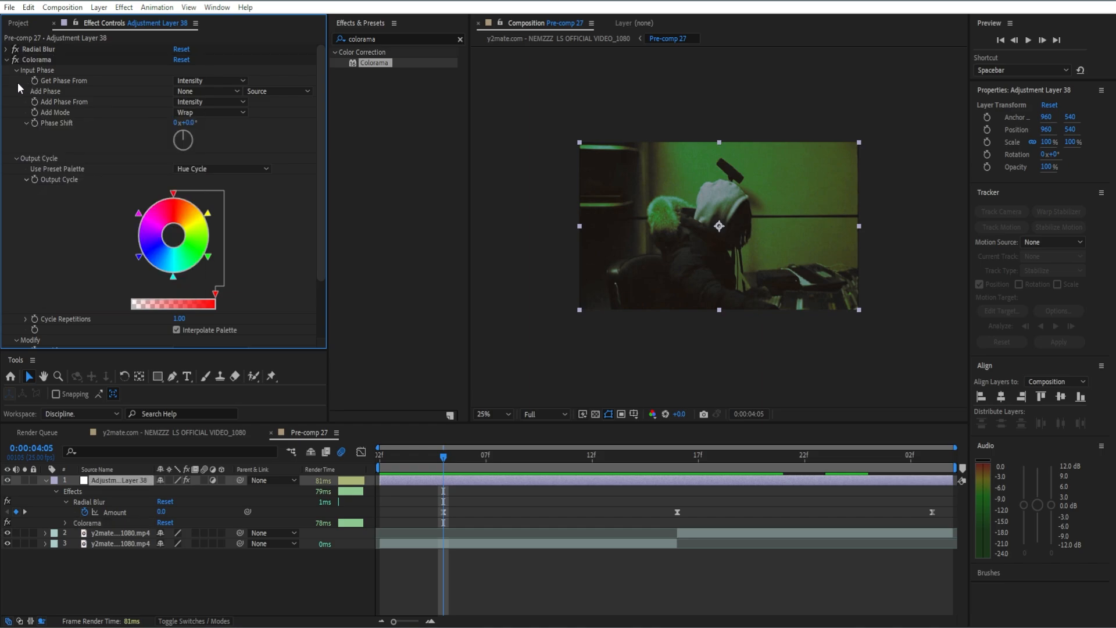
{"action": "left_click", "coordinate": [38, 122]}
{"action": "key", "text": "e"}
{"action": "key", "text": "u"}
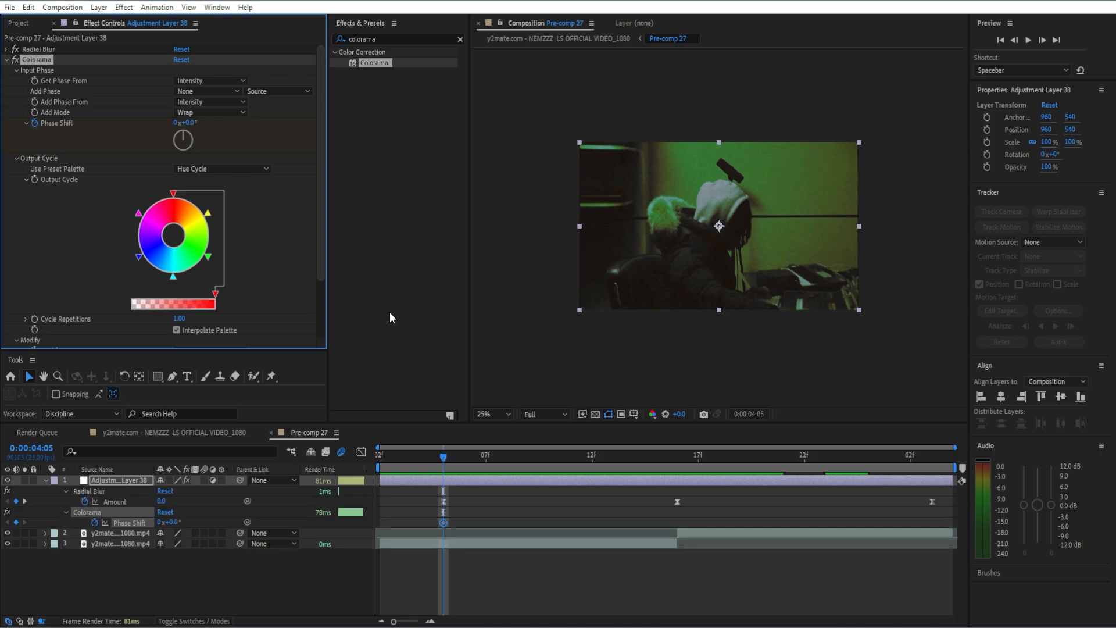
Set Phase Shift to 191° at 0:00:04:16.
{"action": "left_click_drag", "start_coordinate": [448, 457], "coordinate": [668, 471]}
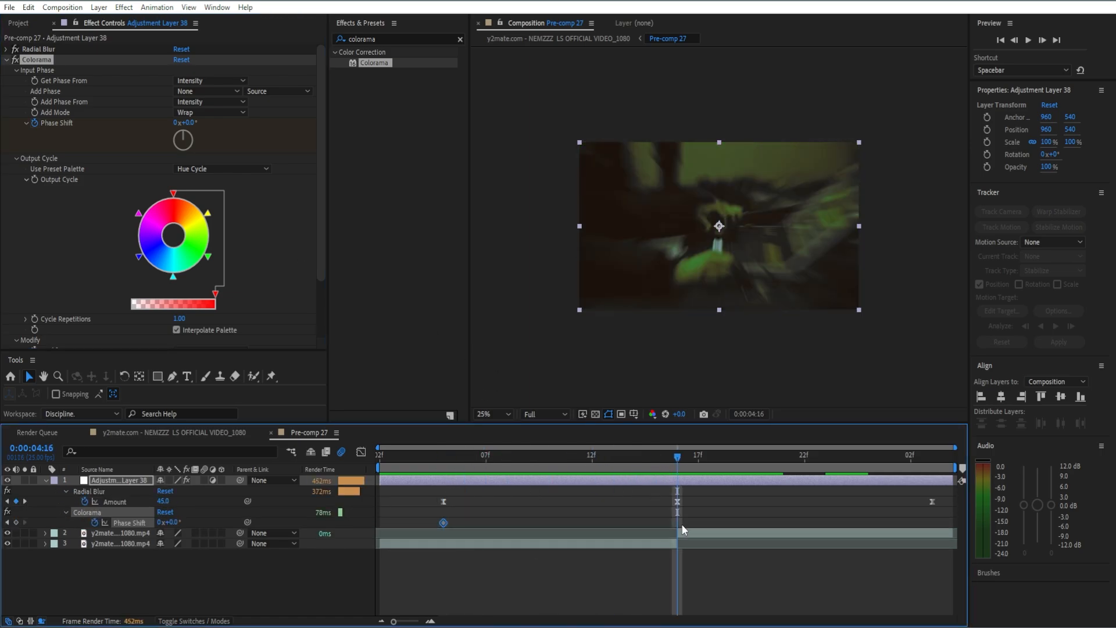
{"action": "left_click", "coordinate": [930, 509]}
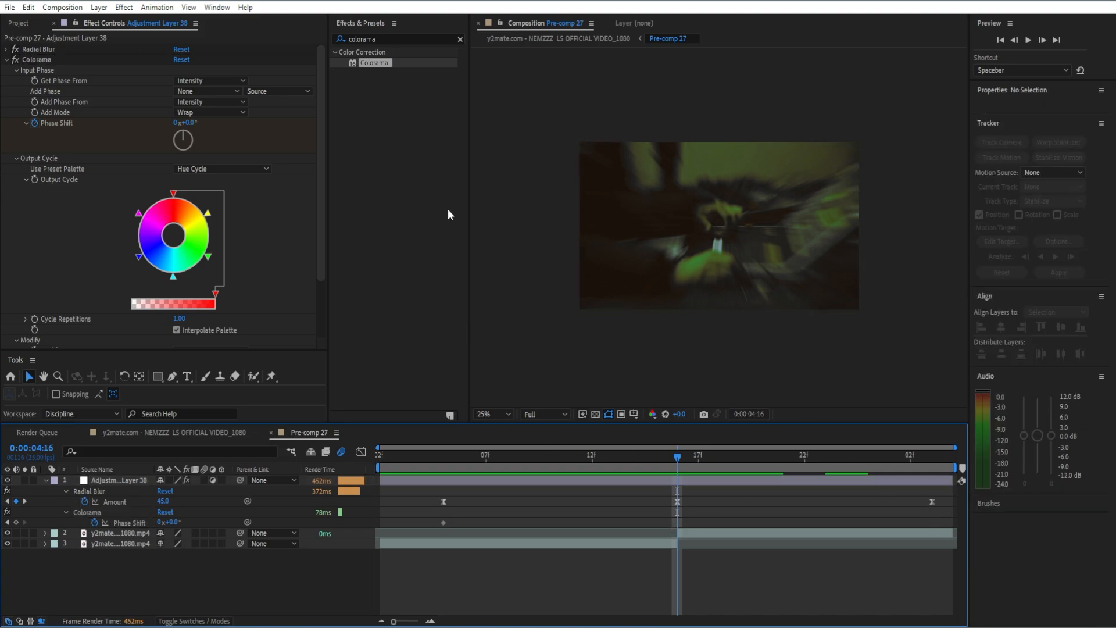
{"action": "left_click", "coordinate": [191, 123]}
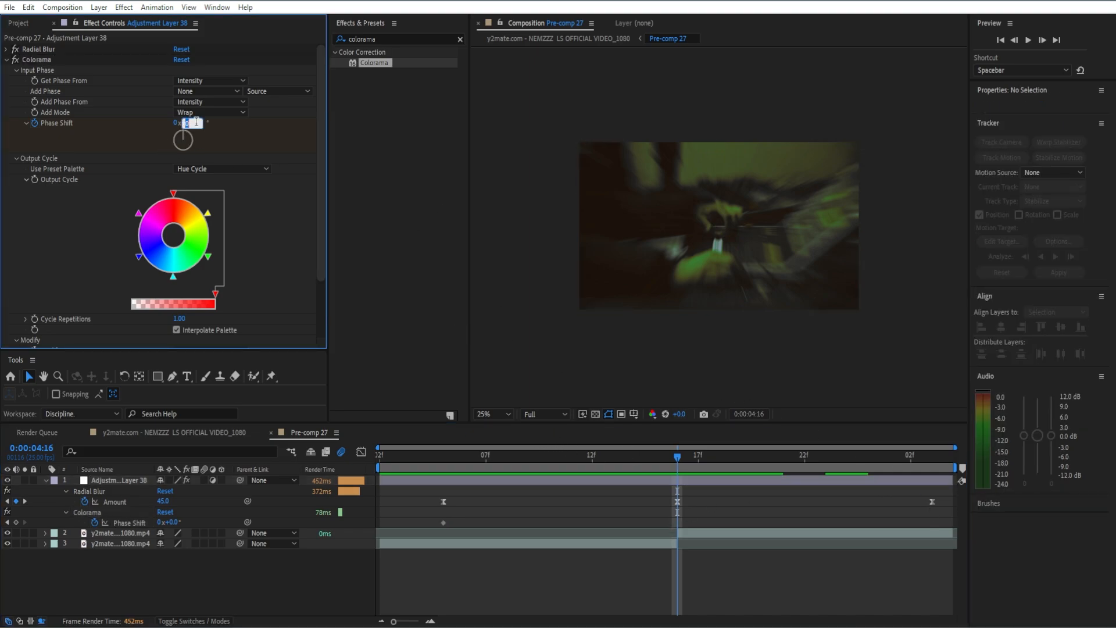
{"action": "type", "text": "191"}
{"action": "key", "text": "Return"}
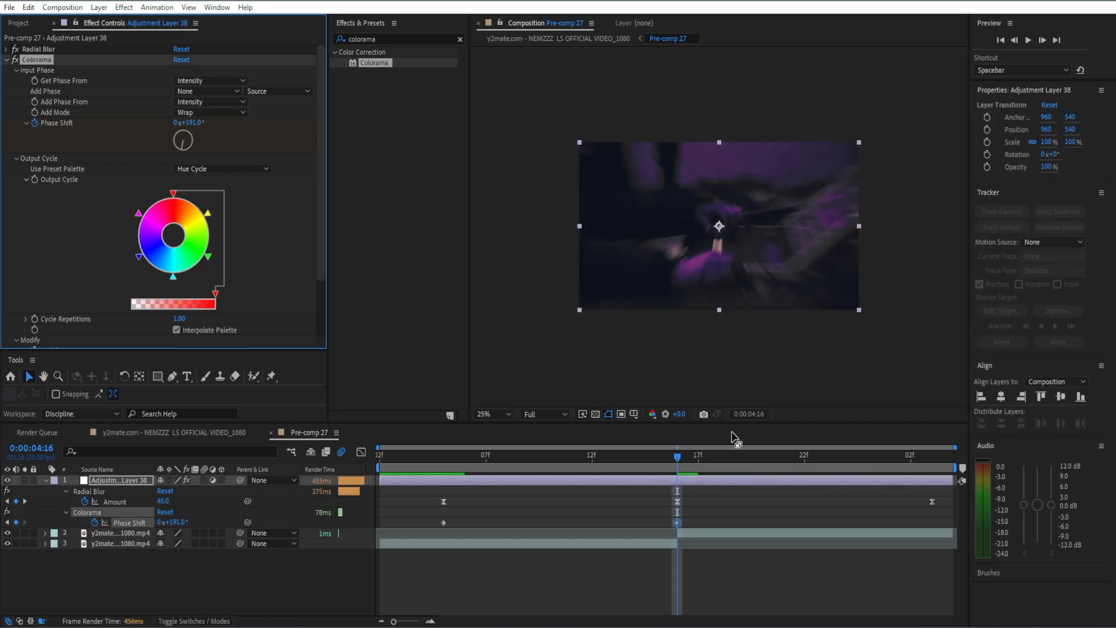
Return Phase Shift to 0° at 0:00:05:03 and Easy Ease all three keyframes.
{"action": "left_click_drag", "start_coordinate": [678, 457], "coordinate": [932, 471]}
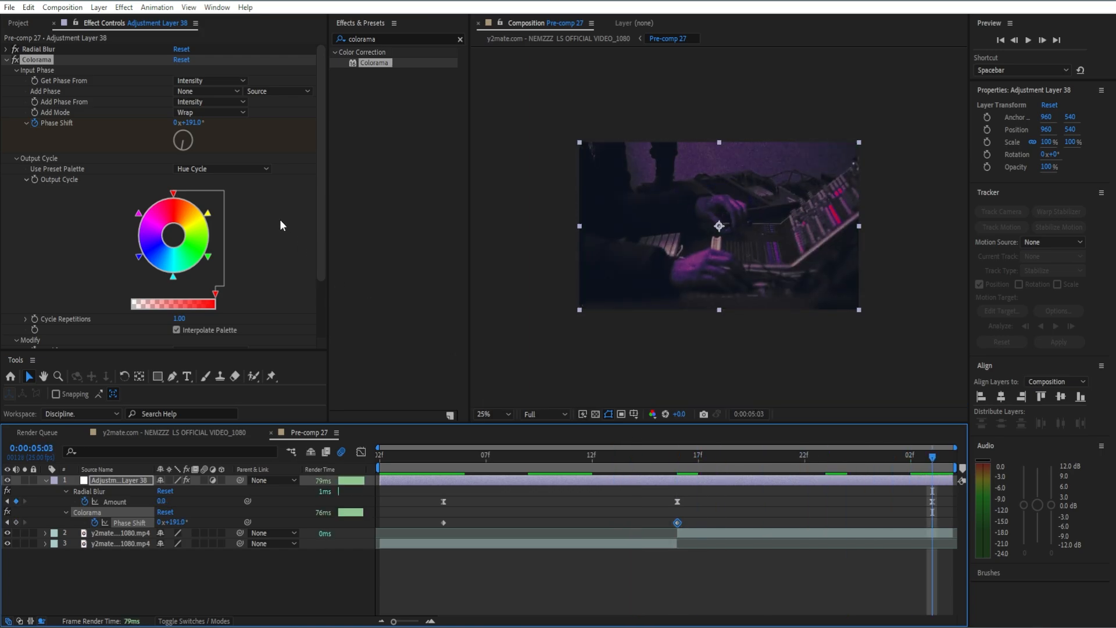
{"action": "left_click", "coordinate": [199, 124]}
{"action": "type", "text": "0"}
{"action": "key", "text": "Return"}
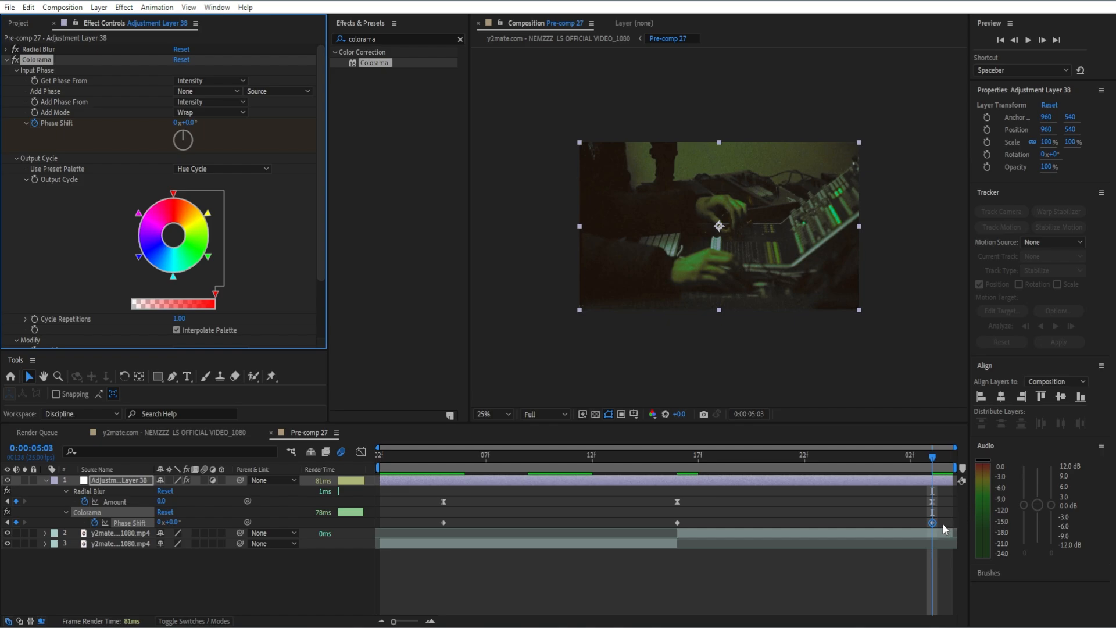
{"action": "left_click_drag", "start_coordinate": [944, 529], "coordinate": [415, 522]}
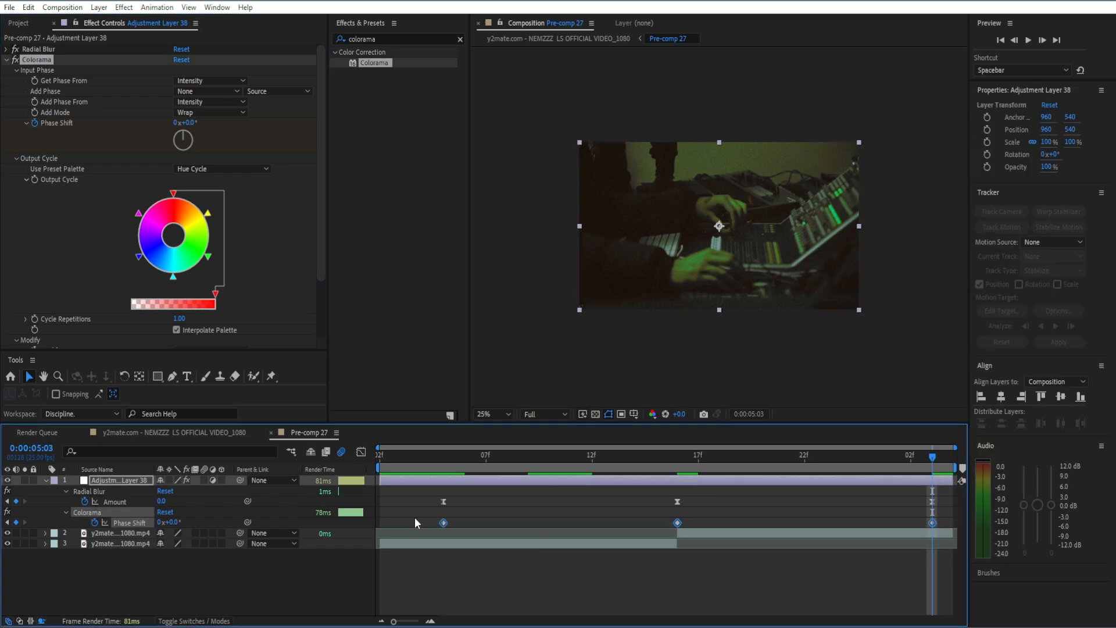
{"action": "key", "text": "F9"}
{"action": "left_click", "coordinate": [513, 494]}
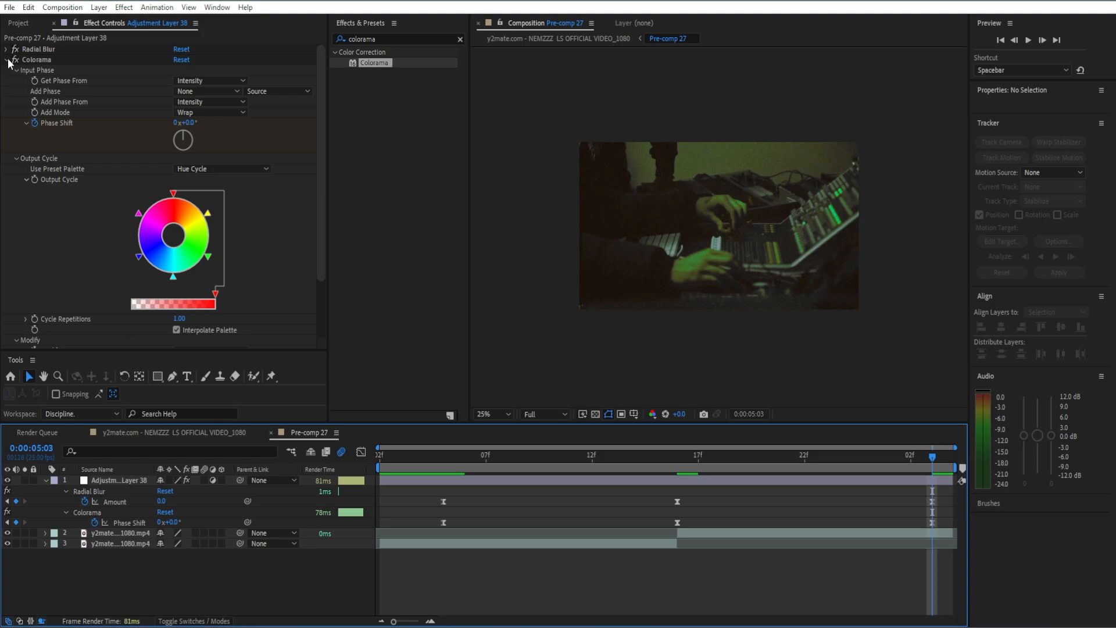
Apply Stylize > Glow to the adjustment layer with a Glow Radius of 45.
{"action": "left_click", "coordinate": [6, 59]}
{"action": "left_click", "coordinate": [459, 39]}
{"action": "type", "text": "g"}
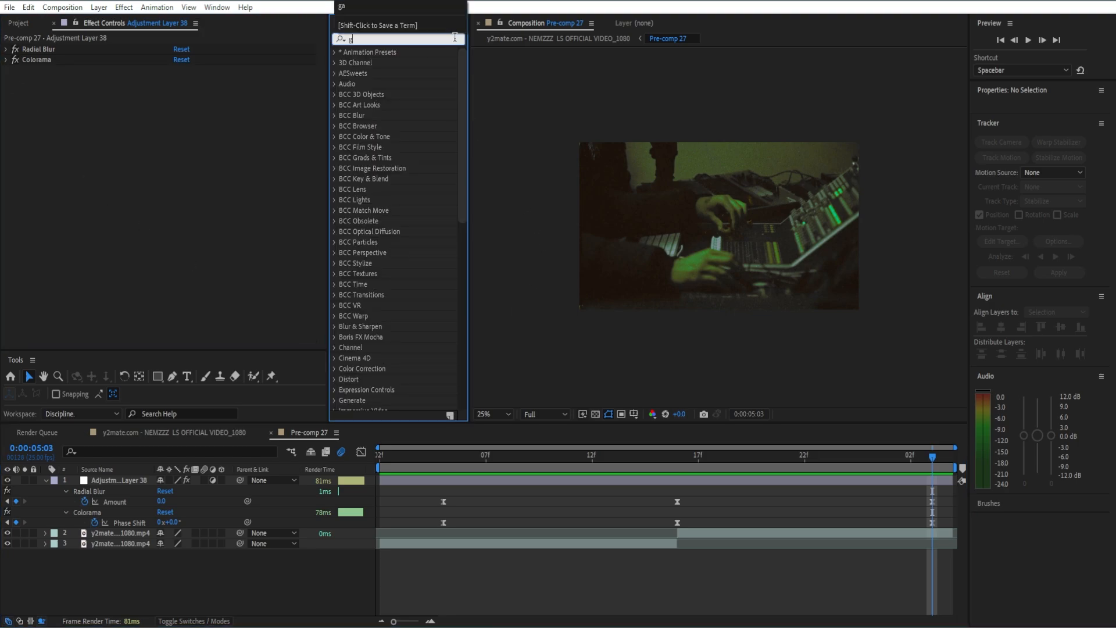
{"action": "type", "text": "low"}
{"action": "scroll", "coordinate": [434, 291], "scroll_direction": "down", "scroll_amount": 10}
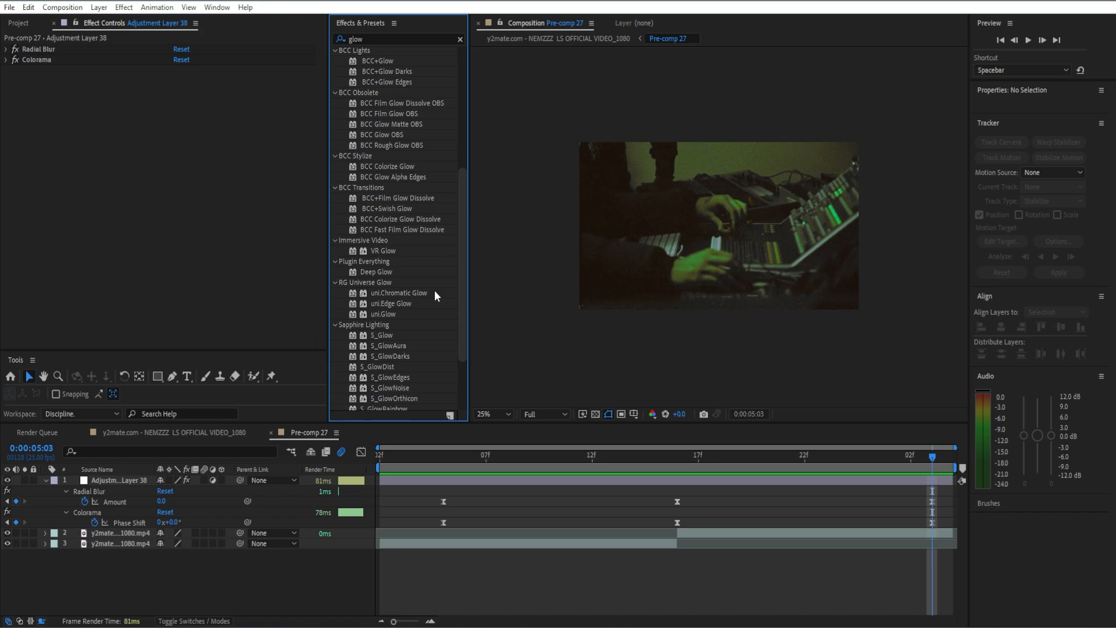
{"action": "left_click_drag", "start_coordinate": [375, 404], "coordinate": [209, 247]}
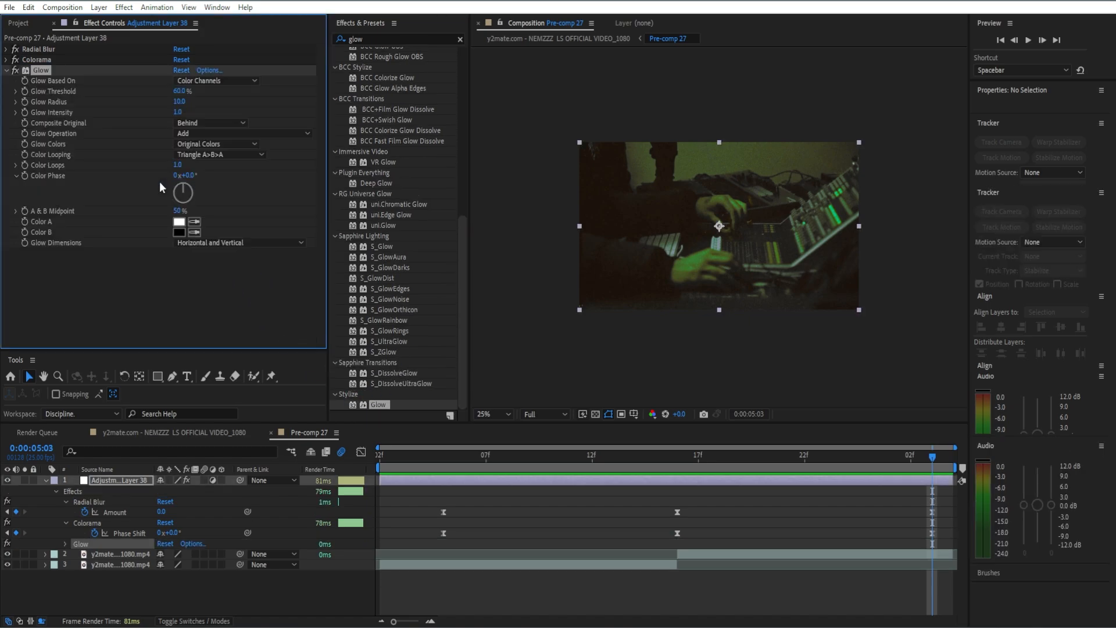
{"action": "left_click", "coordinate": [179, 102]}
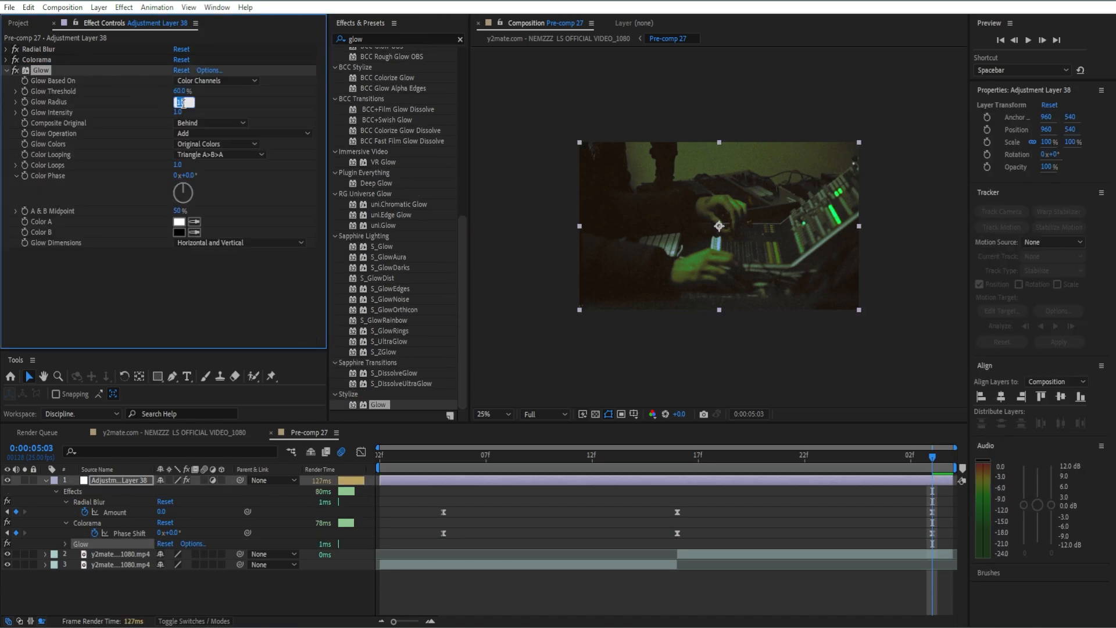
{"action": "type", "text": "45"}
{"action": "key", "text": "Return"}
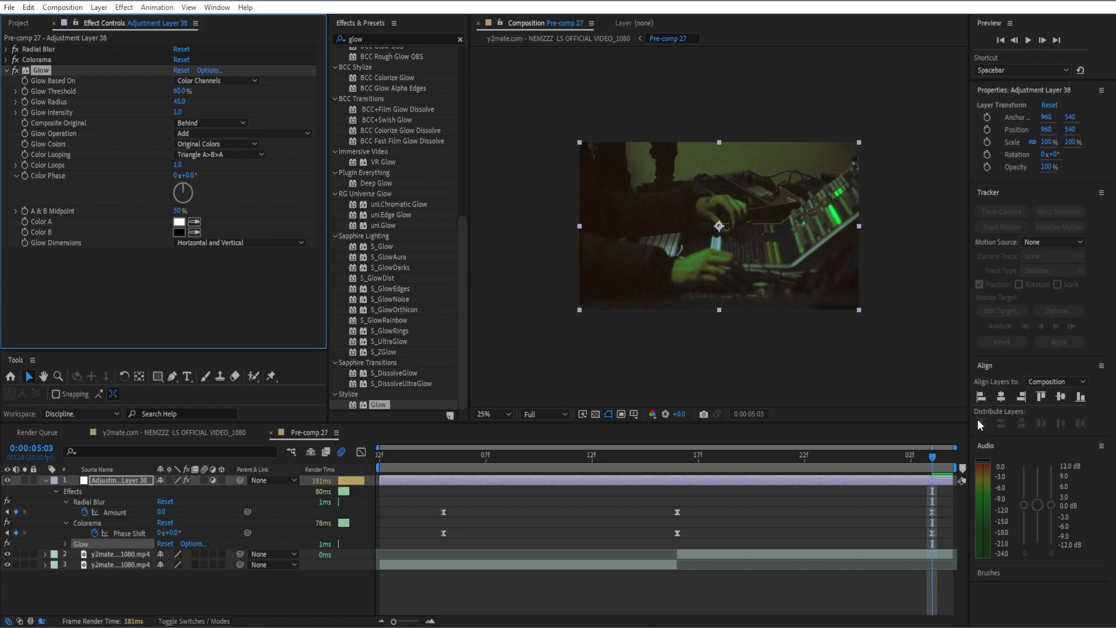
{"action": "left_click", "coordinate": [847, 460]}
{"action": "left_click_drag", "start_coordinate": [820, 471], "coordinate": [443, 514]}
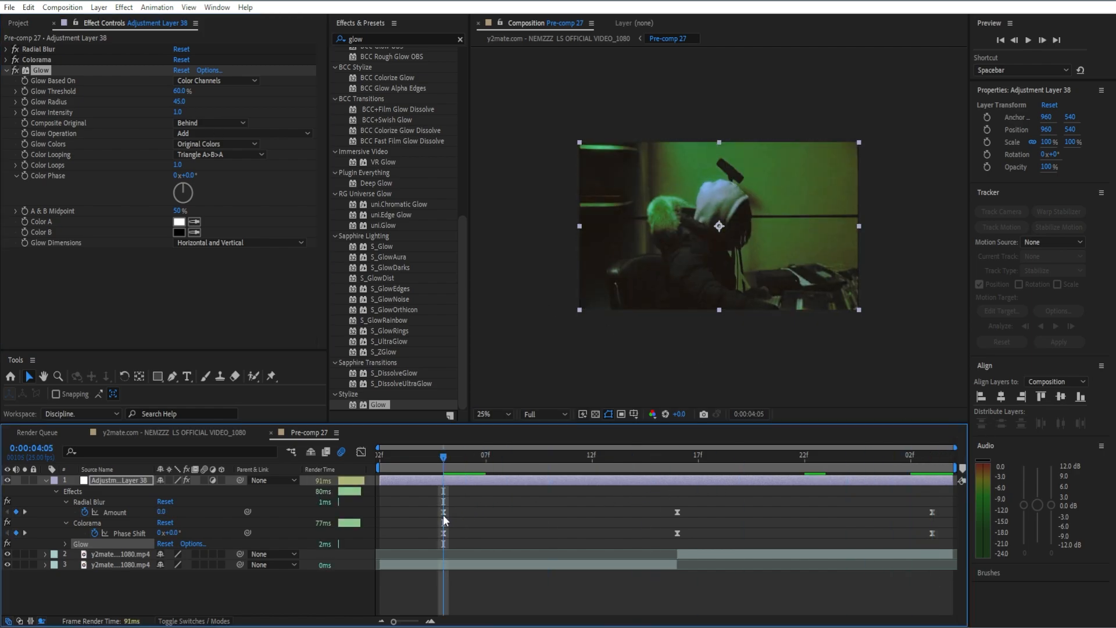
Keyframe Glow Threshold at 0:00:04:05 and lower it at the 0:00:04:16 peak.
{"action": "left_click", "coordinate": [25, 92]}
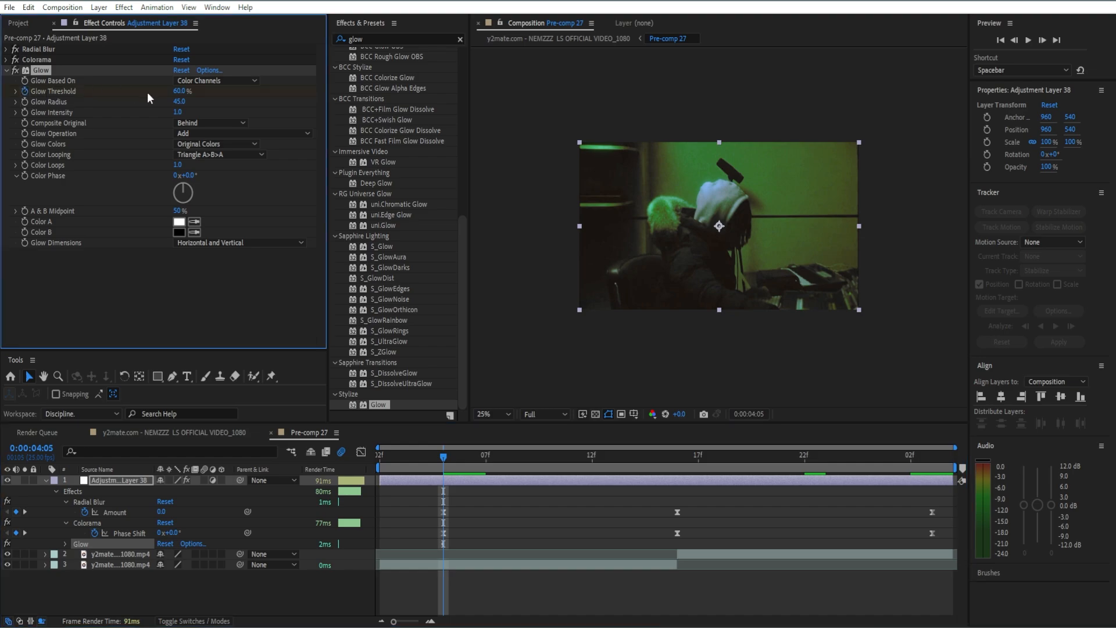
{"action": "key", "text": "u"}
{"action": "key", "text": "u"}
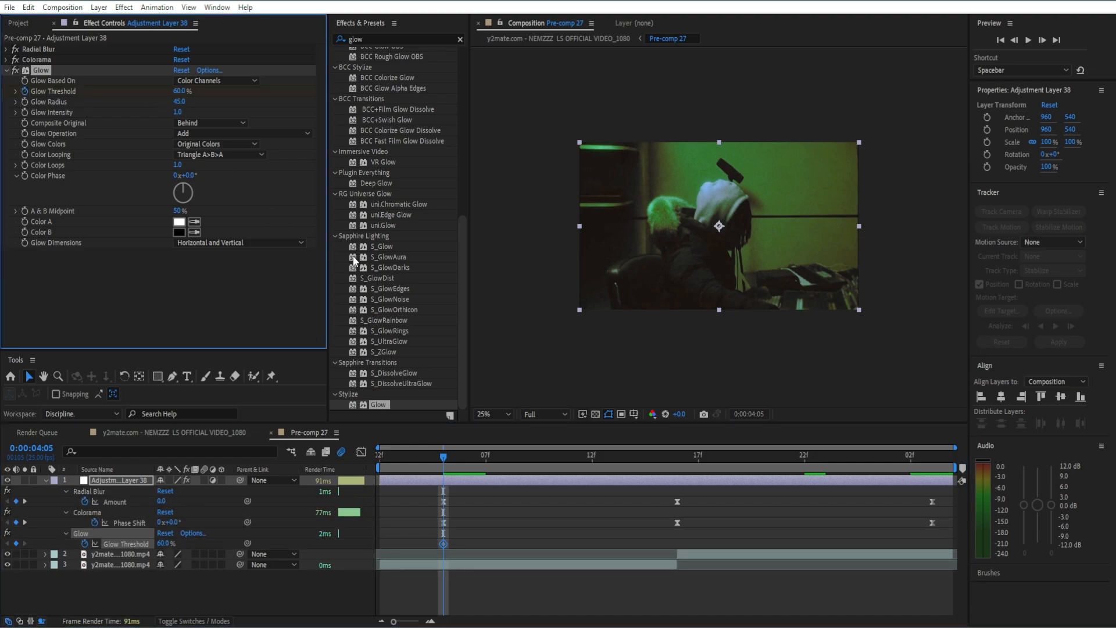
{"action": "left_click", "coordinate": [678, 461]}
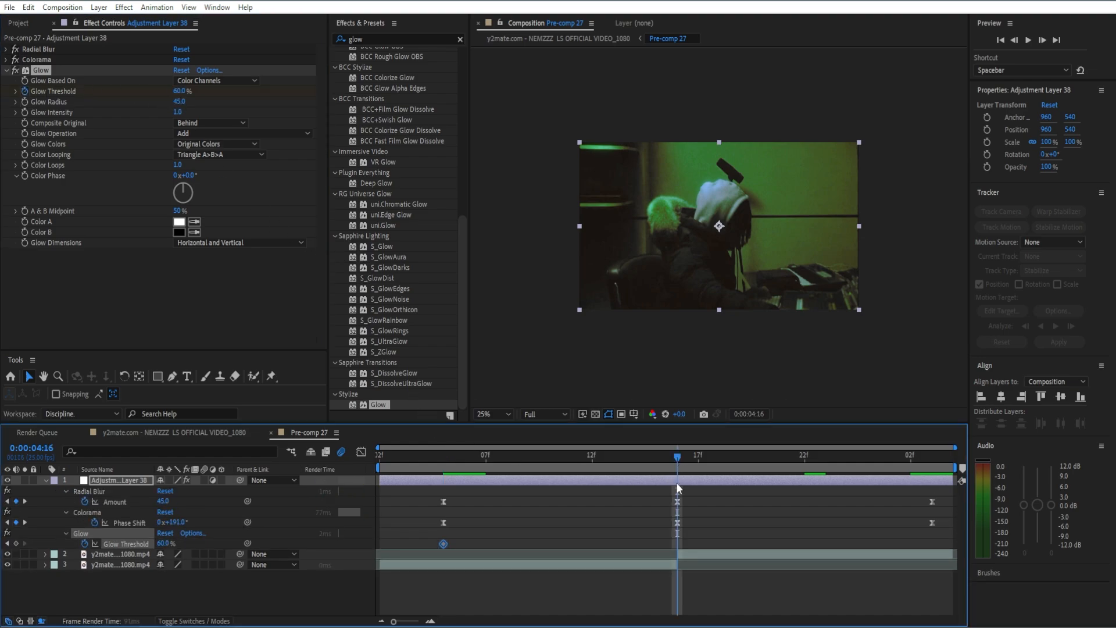
{"action": "left_click", "coordinate": [185, 91]}
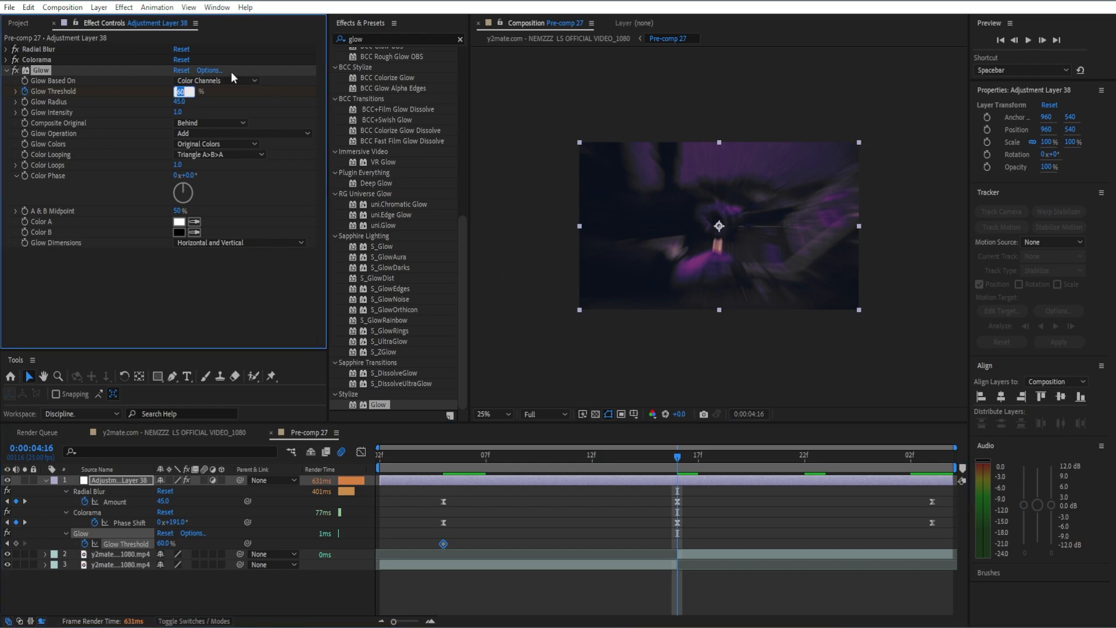
{"action": "type", "text": "6"}
{"action": "key", "text": "Return"}
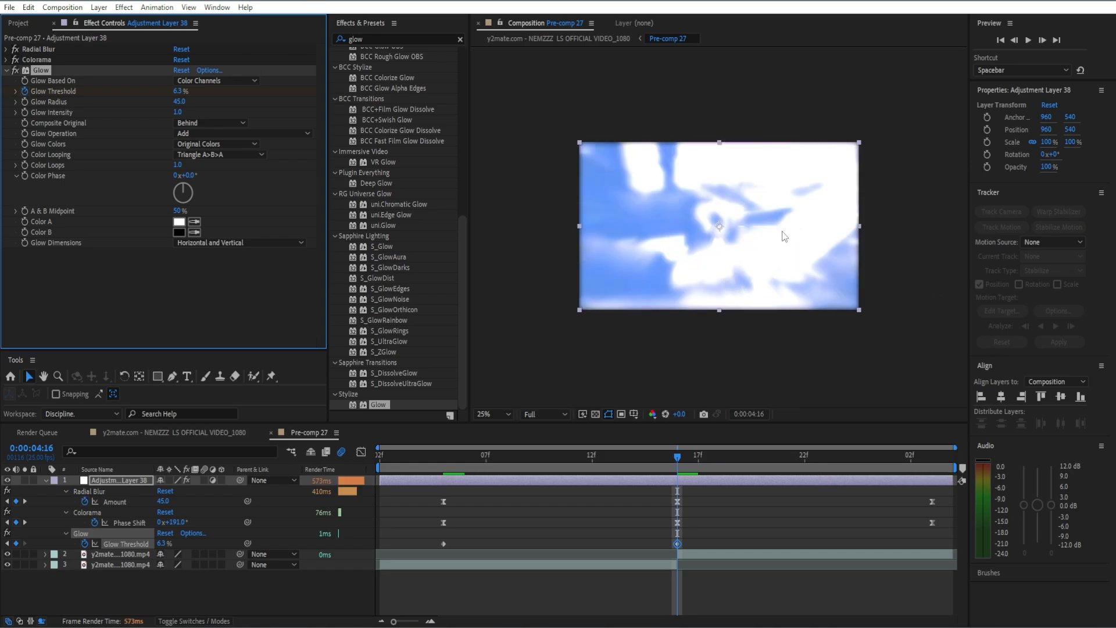
Set Glow Threshold to 60% at 0:00:05:03.
{"action": "left_click_drag", "start_coordinate": [678, 458], "coordinate": [925, 476]}
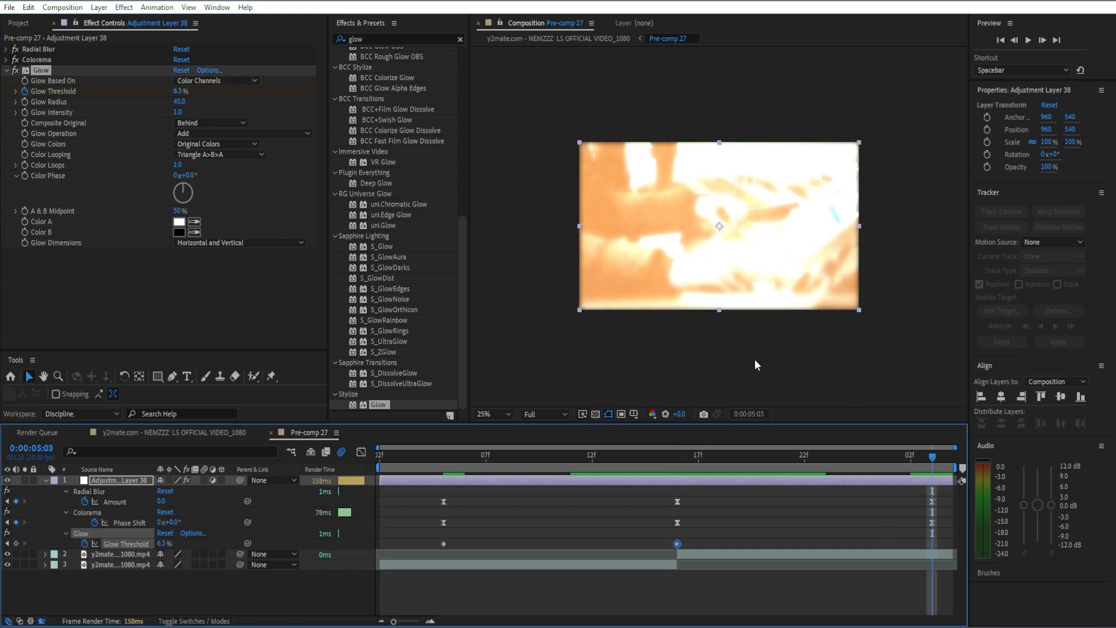
{"action": "left_click", "coordinate": [177, 91]}
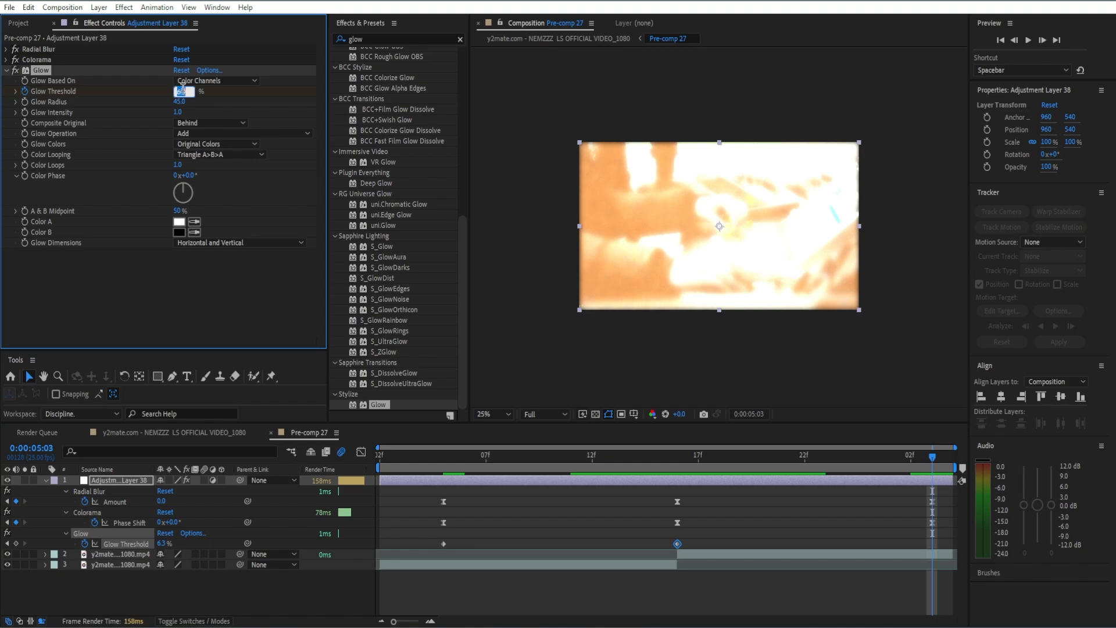
{"action": "type", "text": "60"}
{"action": "key", "text": "Return"}
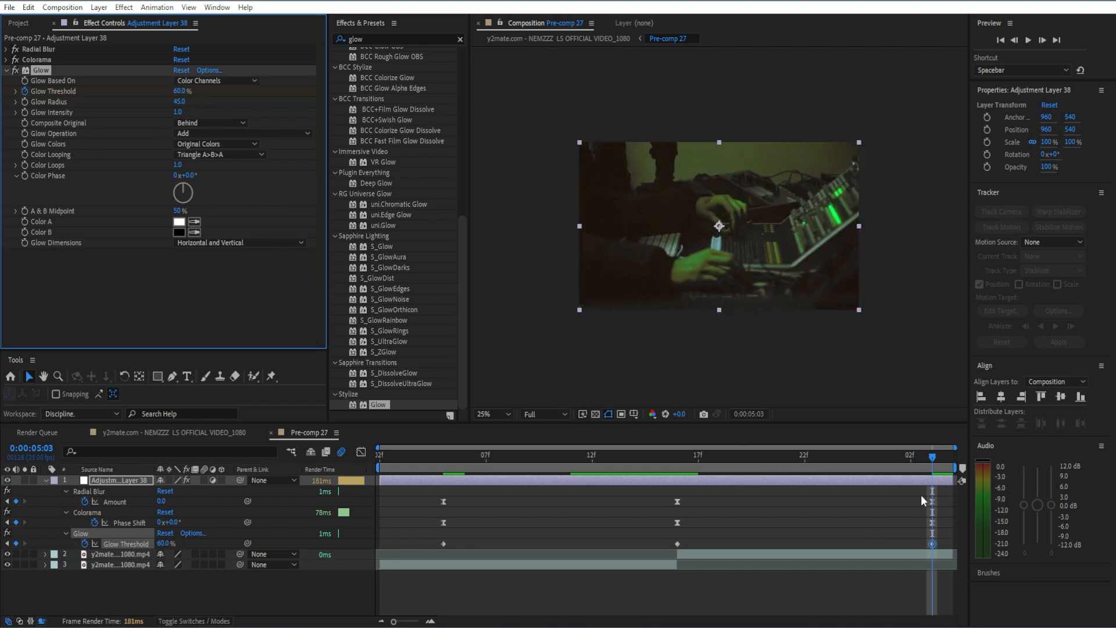
Preview the pulse and Easy Ease the three Glow Threshold keyframes.
{"action": "left_click_drag", "start_coordinate": [933, 457], "coordinate": [437, 460]}
{"action": "key", "text": "space"}
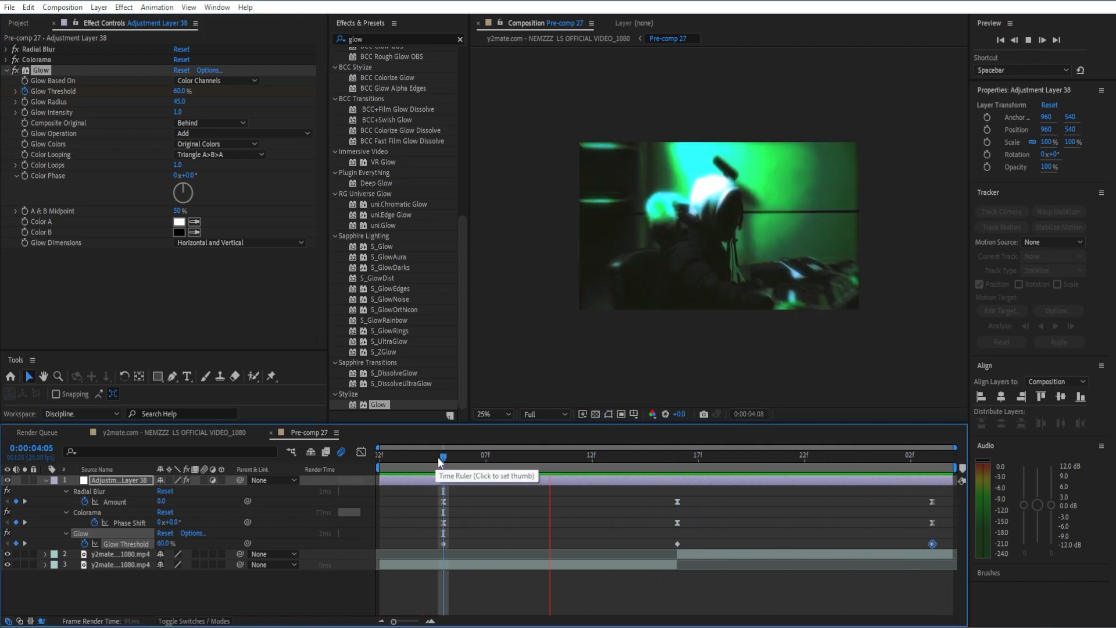
{"action": "key", "text": "space"}
{"action": "left_click_drag", "start_coordinate": [431, 542], "coordinate": [982, 550]}
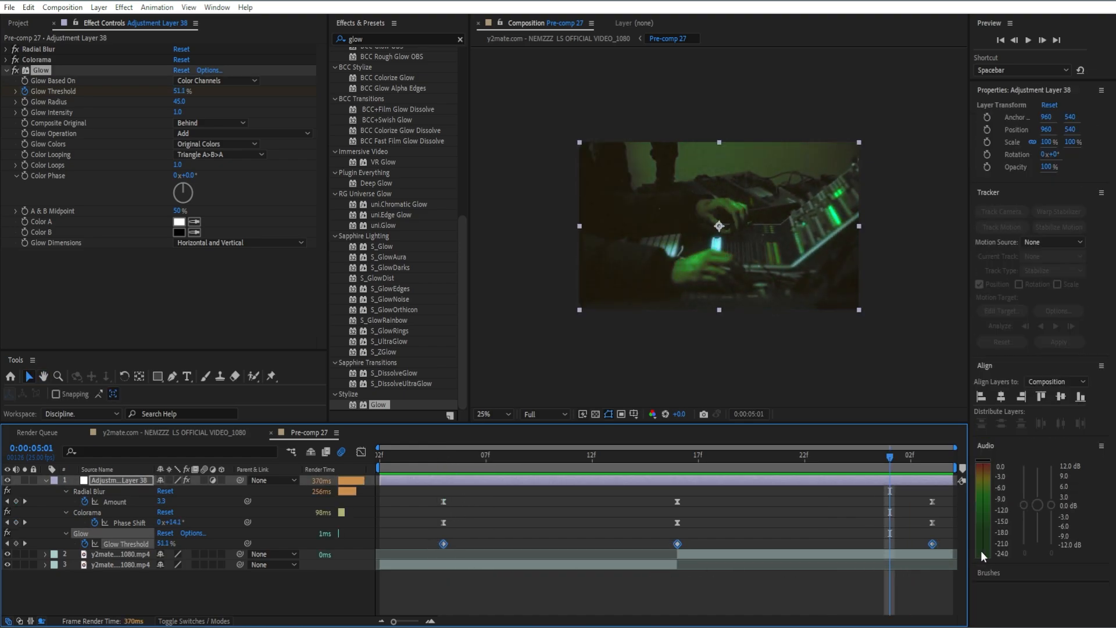
{"action": "key", "text": "F9"}
{"action": "left_click", "coordinate": [905, 531]}
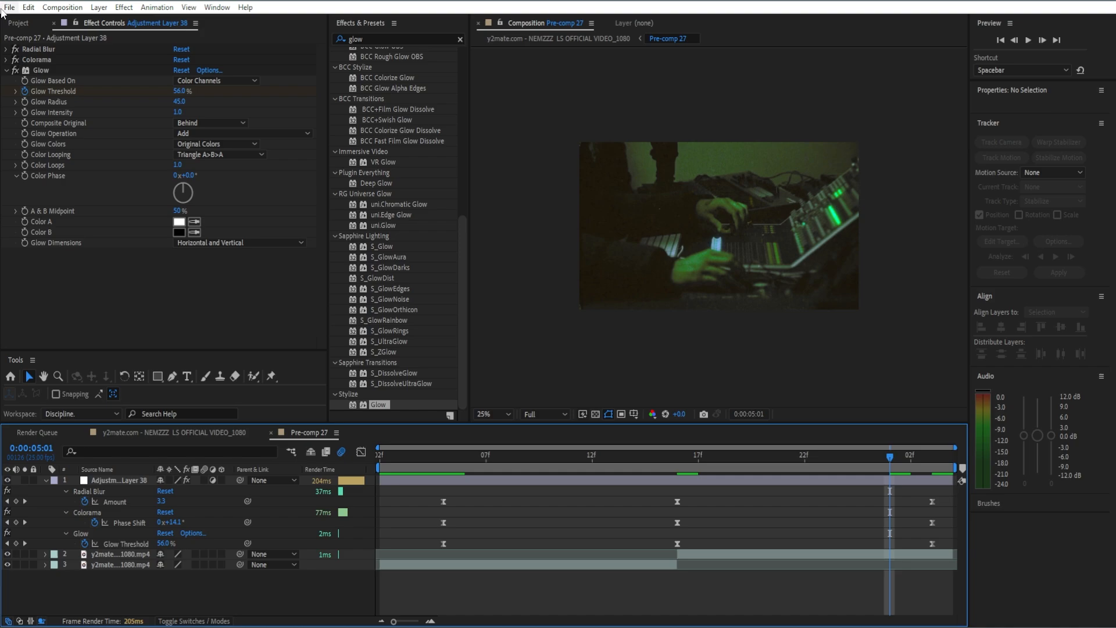
Apply Noise to the adjustment layer with Amount of Noise set to 28.
{"action": "left_click", "coordinate": [7, 70]}
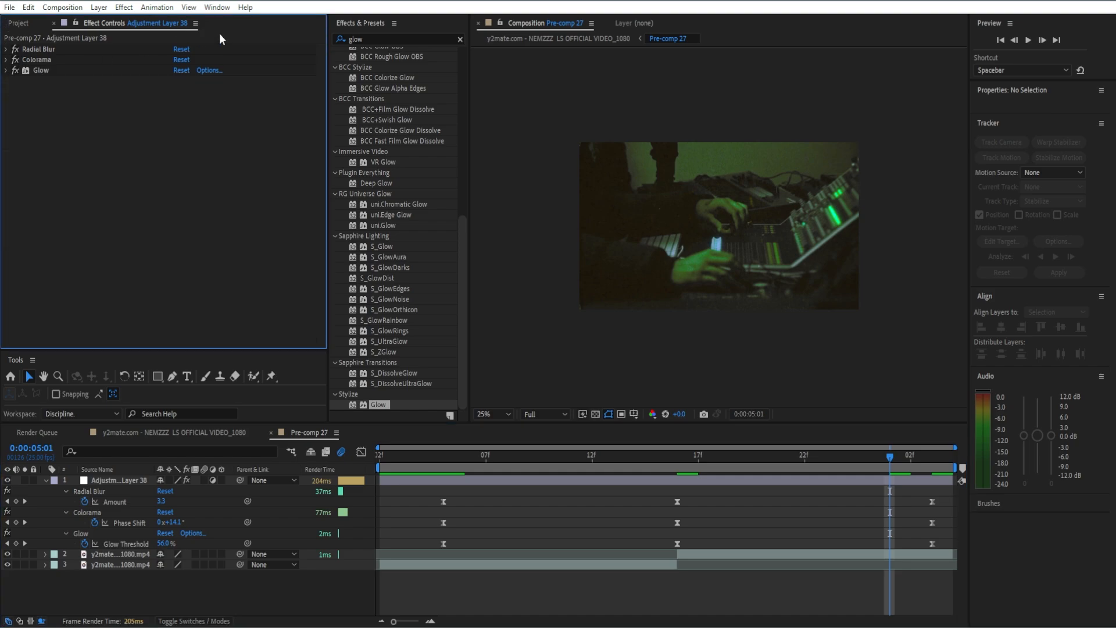
{"action": "left_click", "coordinate": [460, 39]}
{"action": "type", "text": "n"}
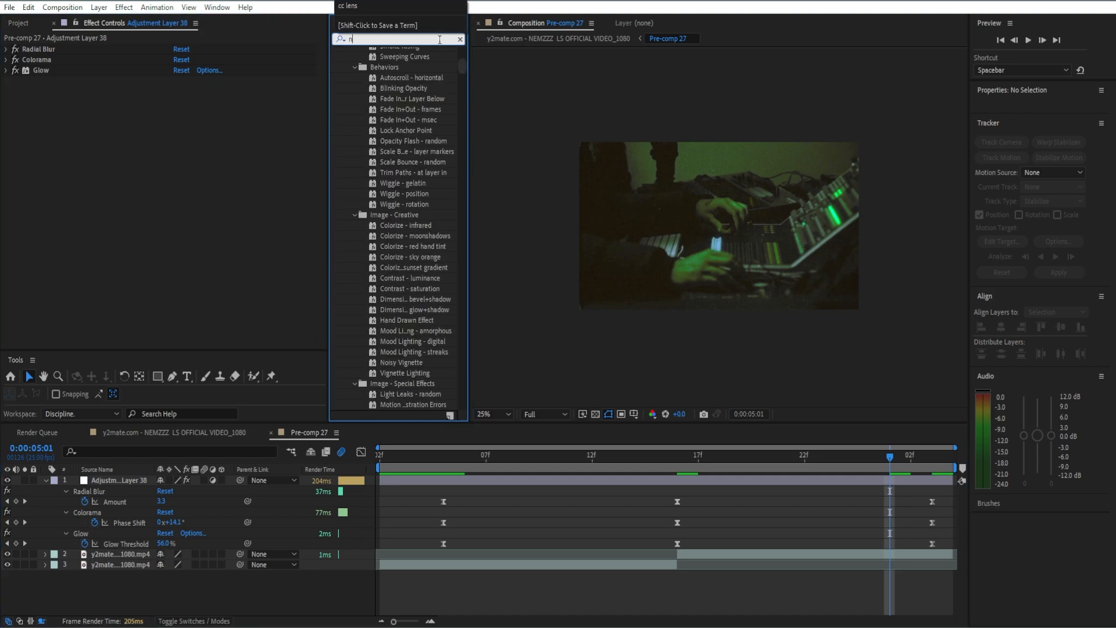
{"action": "type", "text": "oise"}
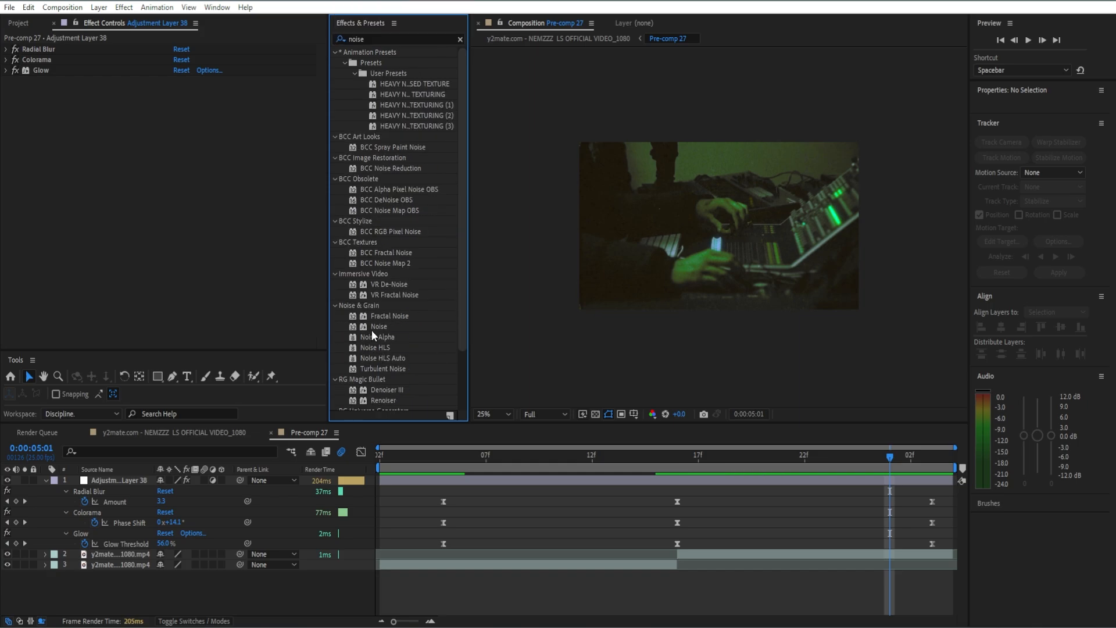
{"action": "left_click_drag", "start_coordinate": [372, 329], "coordinate": [213, 241]}
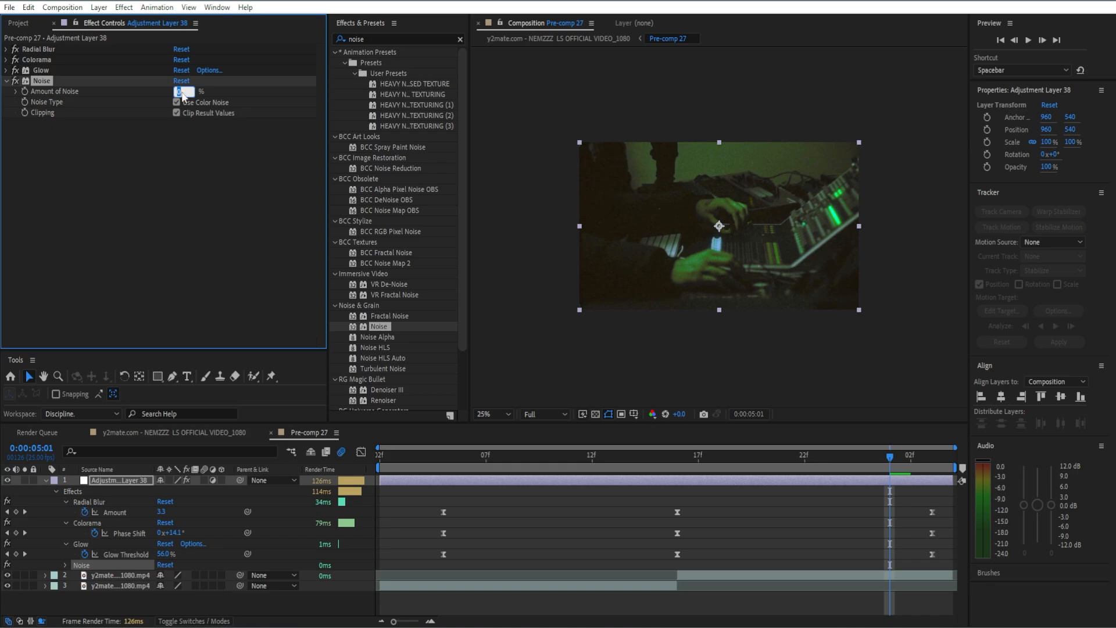
{"action": "type", "text": "28"}
{"action": "key", "text": "Return"}
Collapse the Noise settings and save the project with Ctrl+S.
{"action": "left_click", "coordinate": [8, 81]}
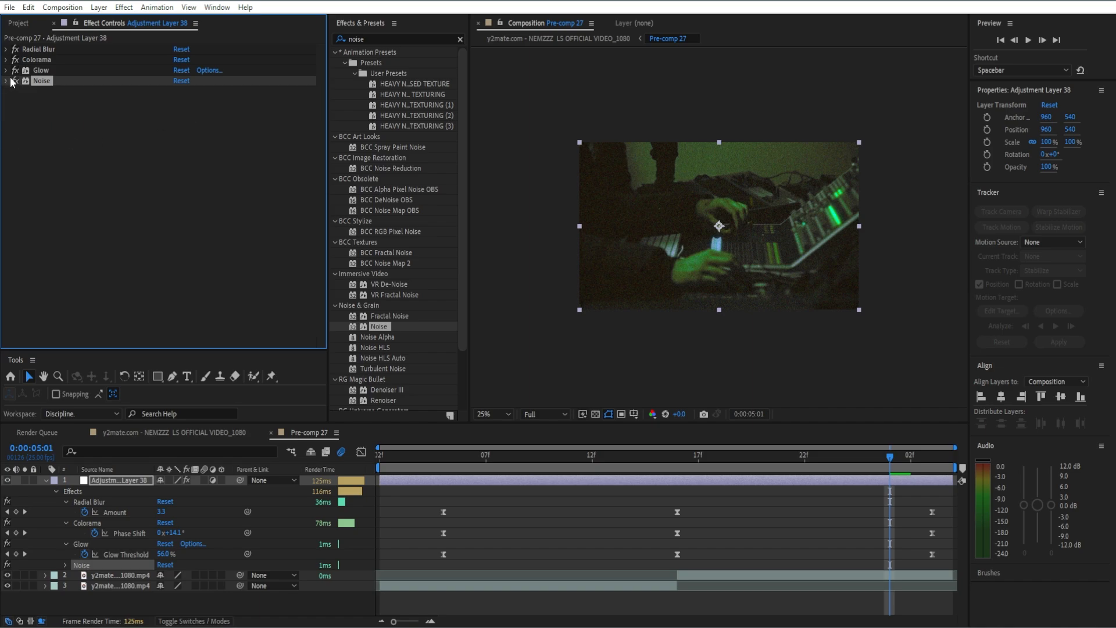
{"action": "key", "text": "ctrl+s"}
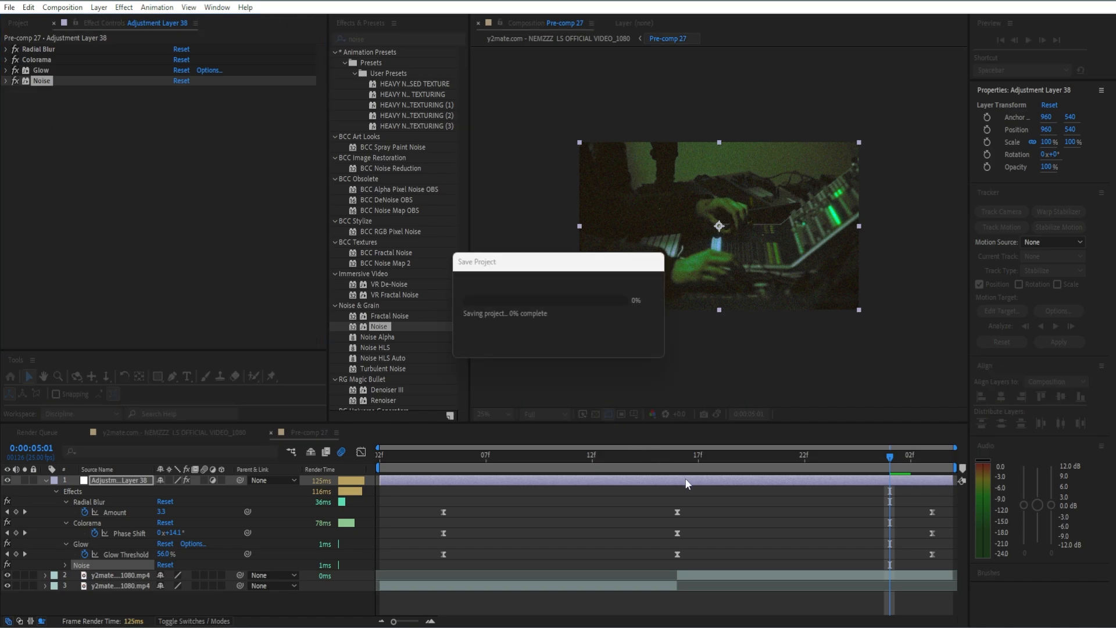
{"action": "left_click", "coordinate": [687, 484]}
{"action": "key", "text": "e"}
{"action": "key", "text": "e"}
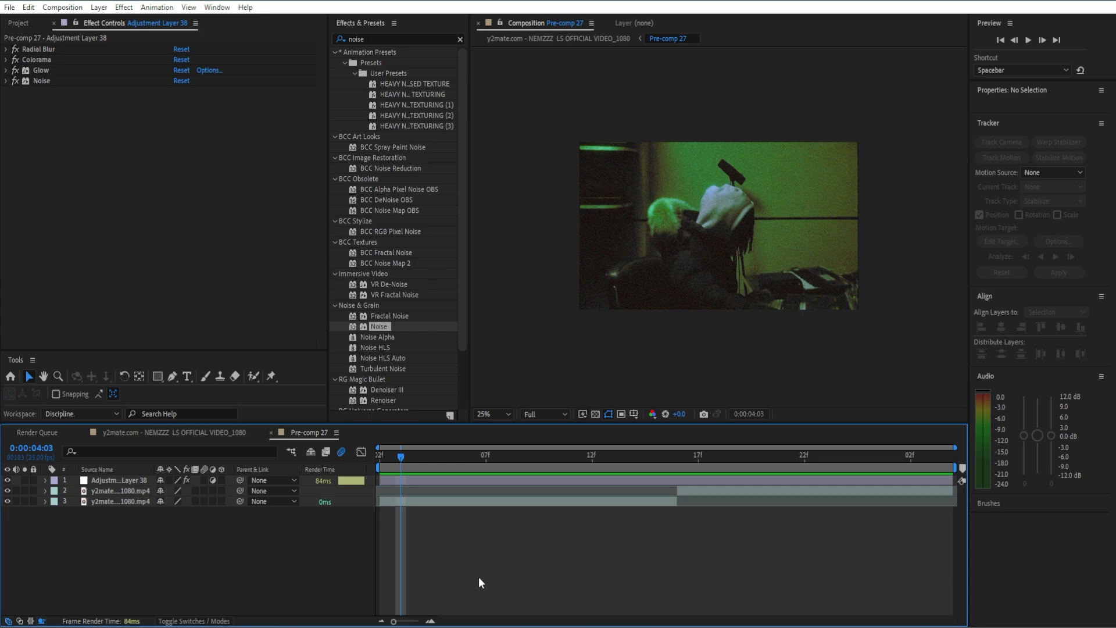
Keyframe the adjustment layer's Opacity at 0% and shift that keyframe later.
{"action": "left_click", "coordinate": [464, 481]}
{"action": "key", "text": "t"}
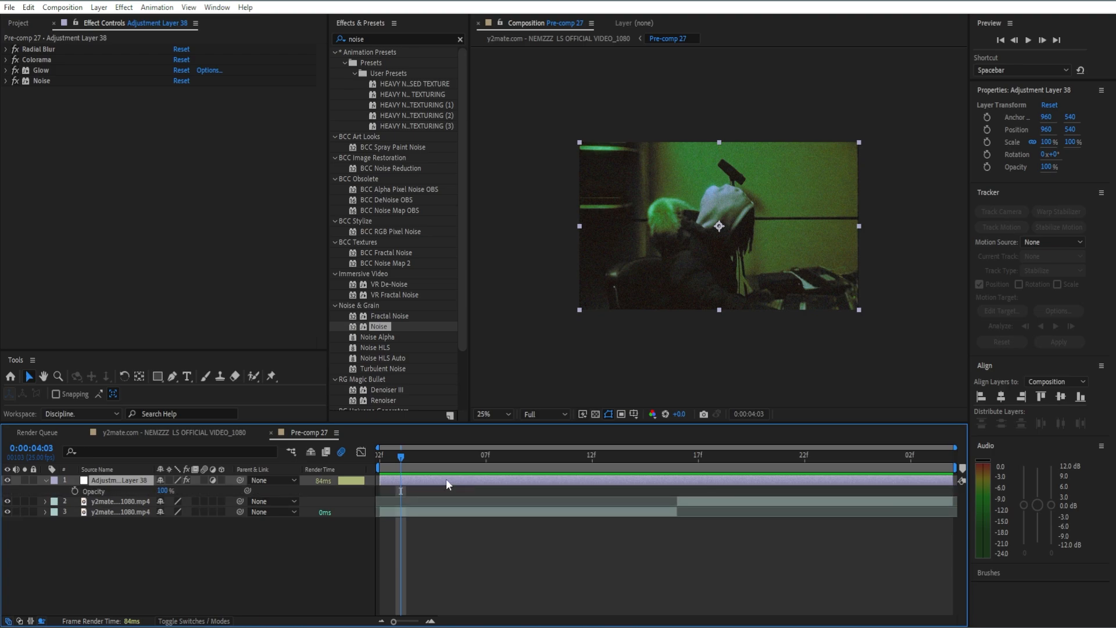
{"action": "left_click_drag", "start_coordinate": [162, 492], "coordinate": [1, 523]}
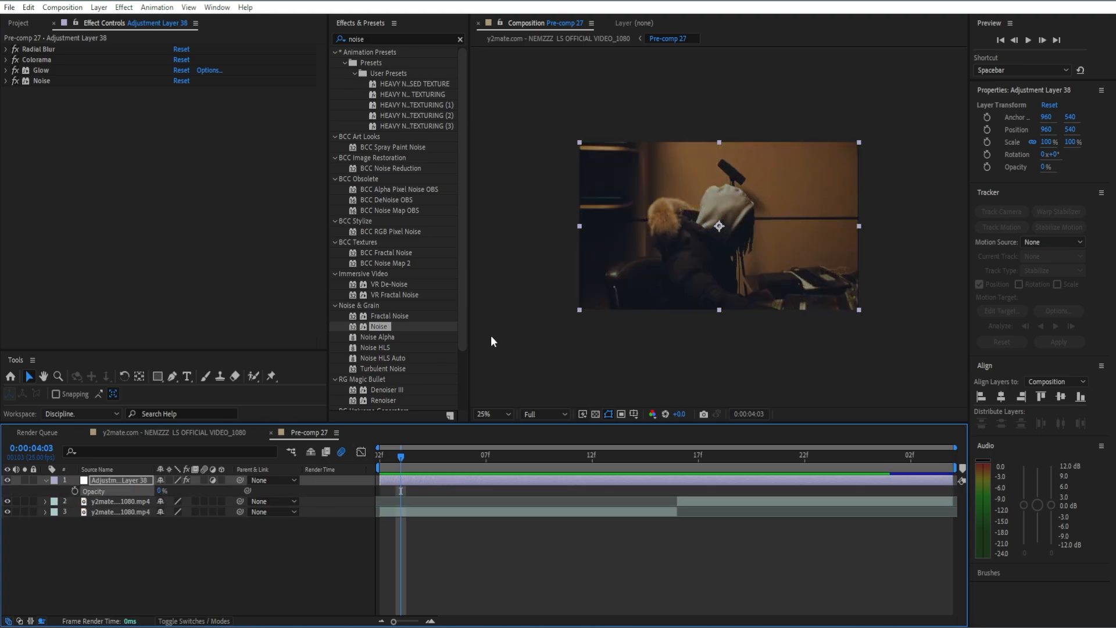
{"action": "left_click", "coordinate": [76, 492]}
{"action": "left_click_drag", "start_coordinate": [399, 459], "coordinate": [486, 456]}
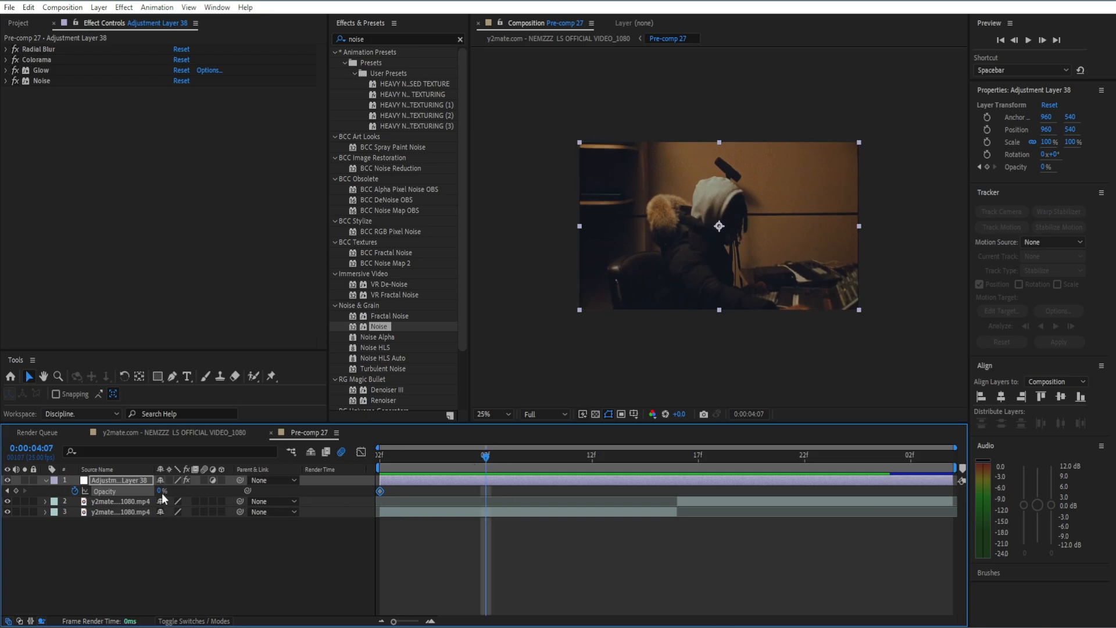
{"action": "left_click_drag", "start_coordinate": [380, 491], "coordinate": [443, 491]}
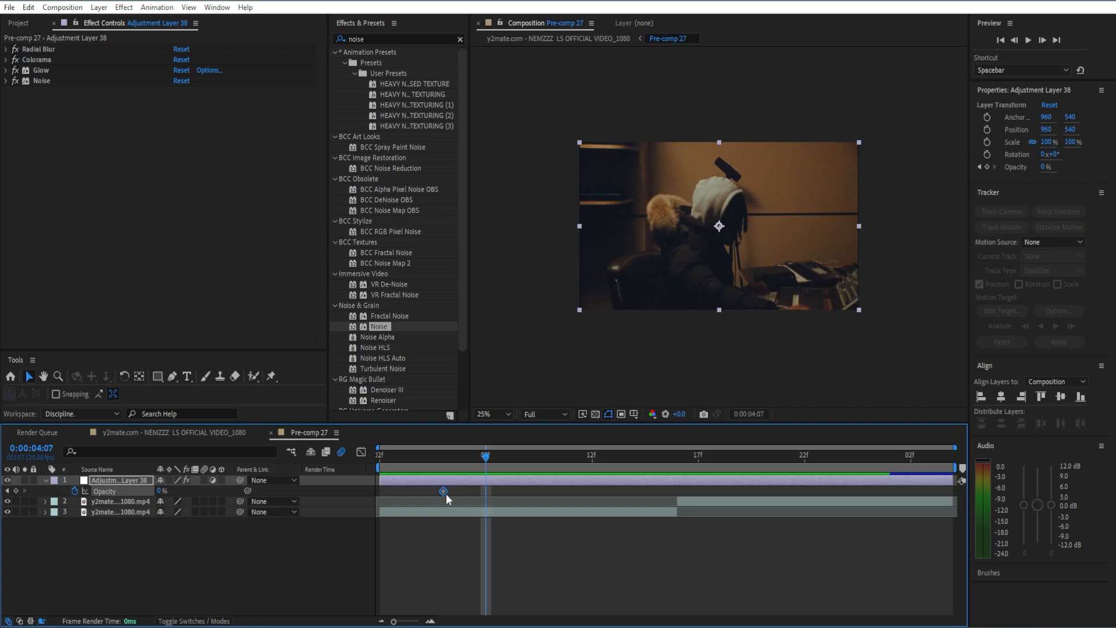
Add a 100% Opacity keyframe around 0:00:04:07 and nudge its timing later.
{"action": "left_click", "coordinate": [155, 489]}
{"action": "type", "text": "100"}
{"action": "key", "text": "Return"}
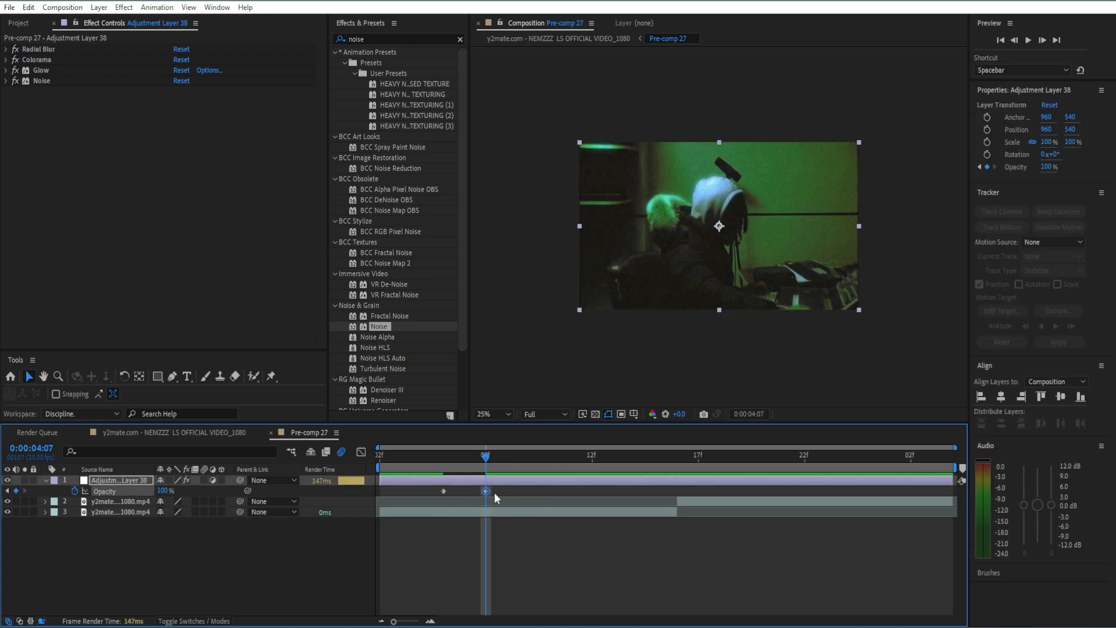
{"action": "left_click_drag", "start_coordinate": [485, 492], "coordinate": [507, 491]}
{"action": "left_click", "coordinate": [441, 491]}
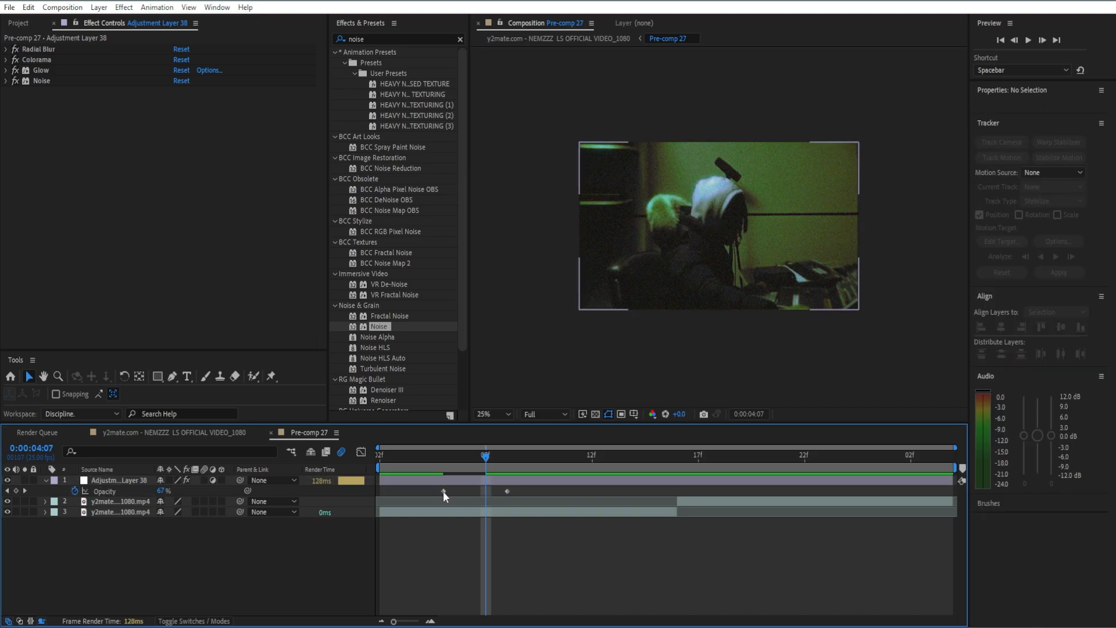
{"action": "left_click", "coordinate": [443, 491]}
{"action": "left_click_drag", "start_coordinate": [494, 448], "coordinate": [426, 493]}
Add Opacity keyframes at 100% near 0:00:04:21 and 0% at 0:00:05:02 for the fade-out.
{"action": "left_click_drag", "start_coordinate": [466, 459], "coordinate": [786, 423]}
{"action": "key", "text": "ctrl+v"}
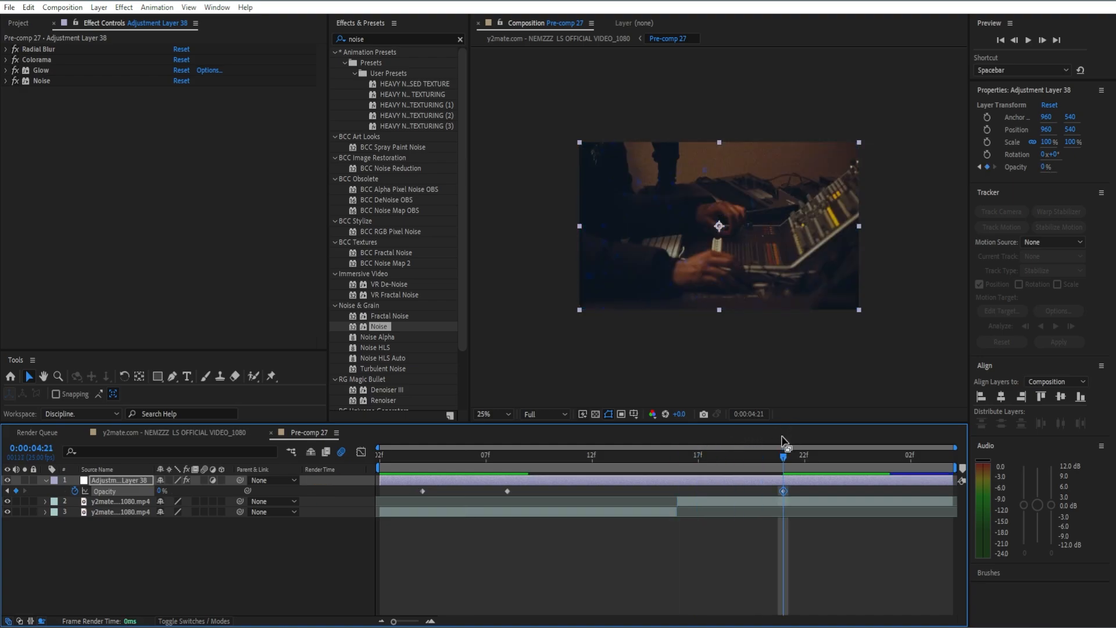
{"action": "left_click_drag", "start_coordinate": [782, 492], "coordinate": [911, 491]}
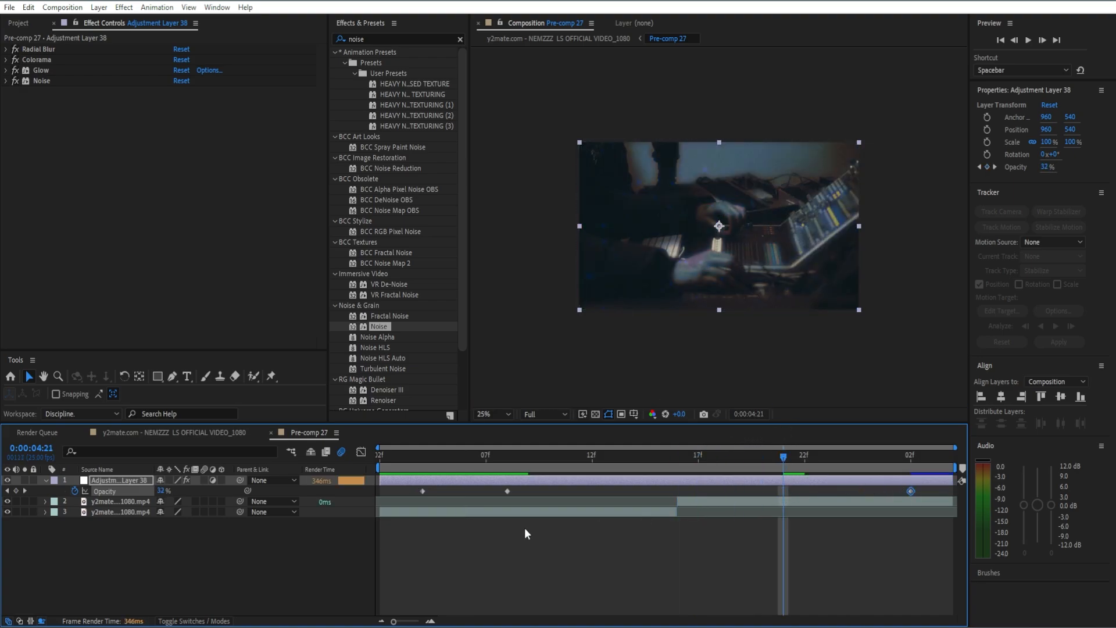
{"action": "left_click", "coordinate": [508, 492]}
{"action": "key", "text": "ctrl+c"}
{"action": "key", "text": "ctrl+v"}
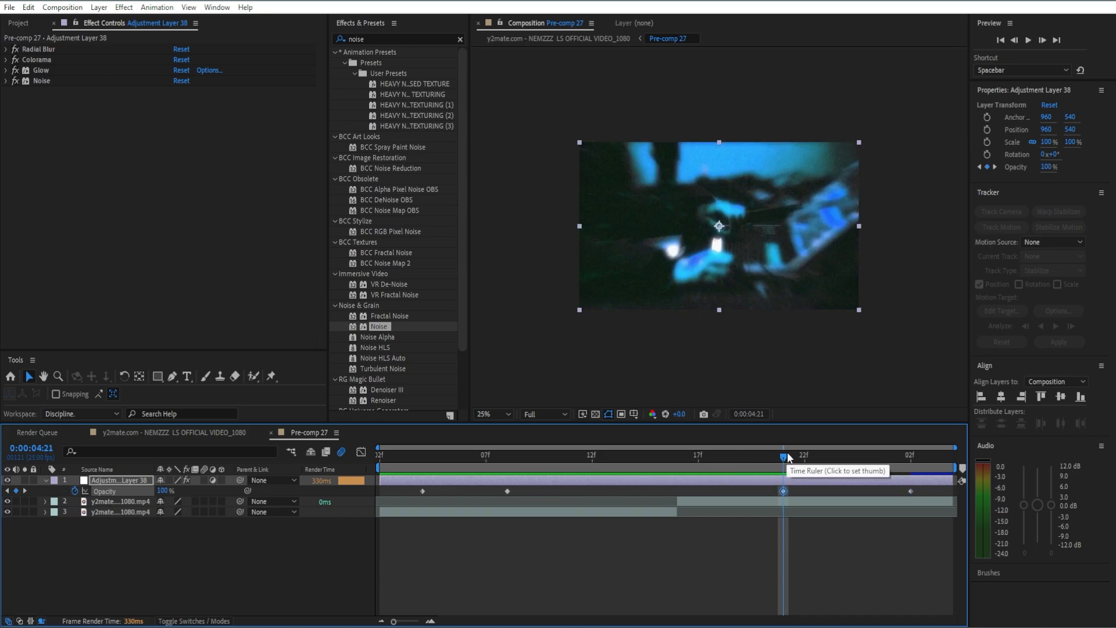
Apply Easy Ease to all four Opacity keyframes and collapse the property rows.
{"action": "mouse_move", "coordinate": [787, 451]}
{"action": "left_mouse_down"}
{"action": "mouse_move", "coordinate": [913, 488]}
{"action": "mouse_move", "coordinate": [778, 512]}
{"action": "mouse_move", "coordinate": [399, 490]}
{"action": "left_mouse_up"}
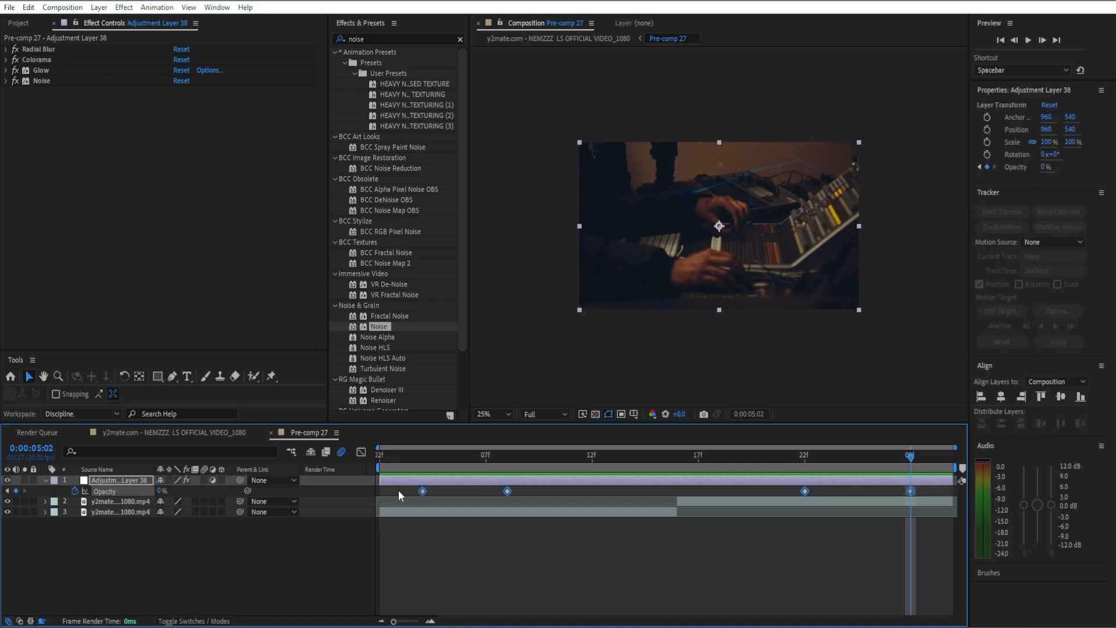
{"action": "key", "text": "F9"}
{"action": "key", "text": "u"}
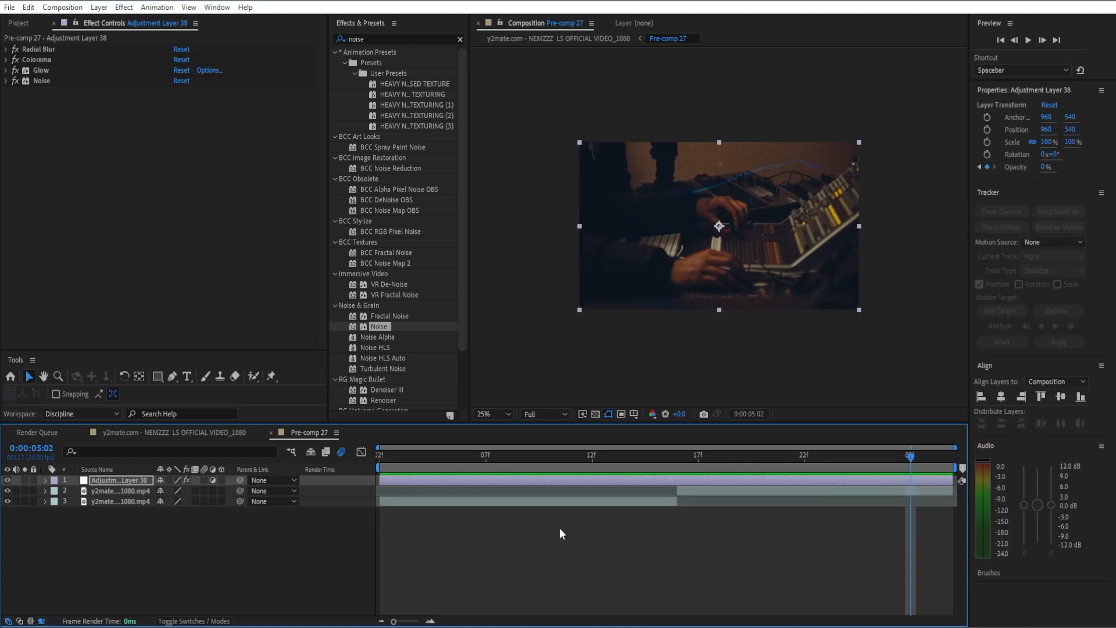